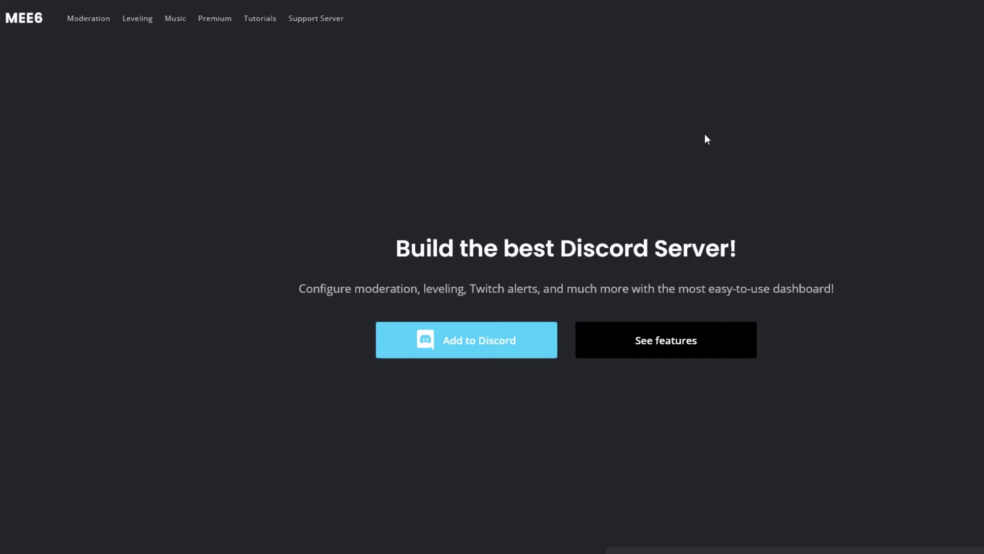
# From My Servers, point MEE6 welcome messages to #new-arrivals and check them in Discord.
pyautogui.click(960, 22)
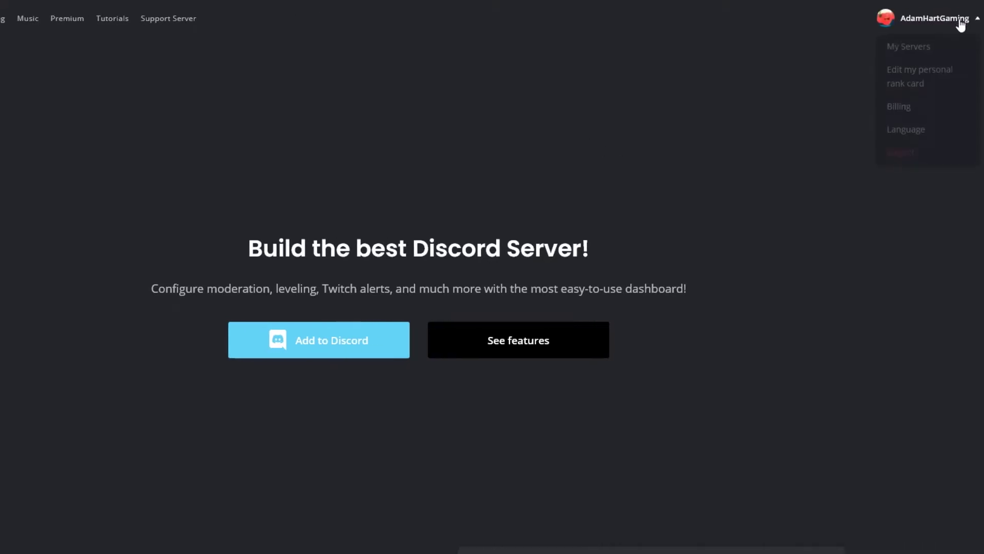
pyautogui.click(908, 48)
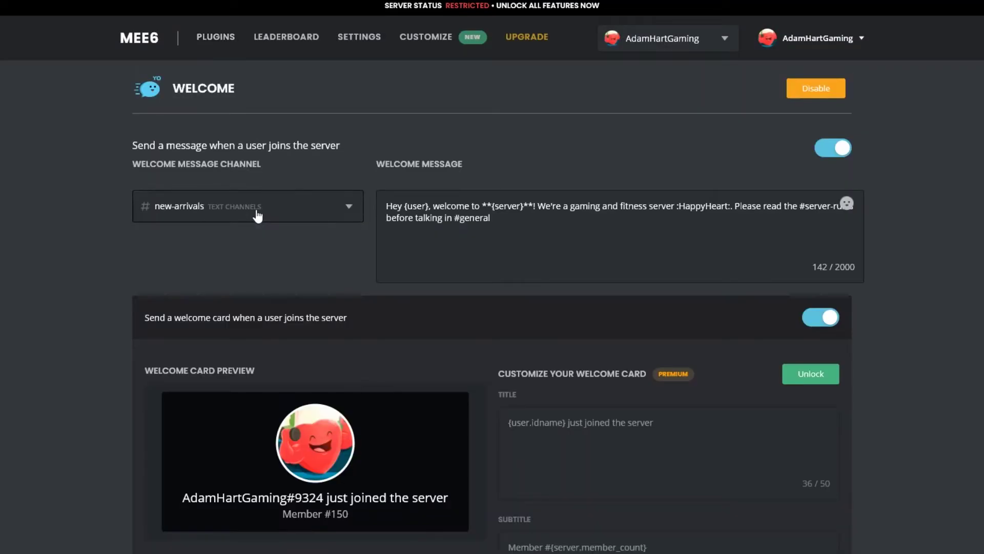
pyautogui.click(318, 212)
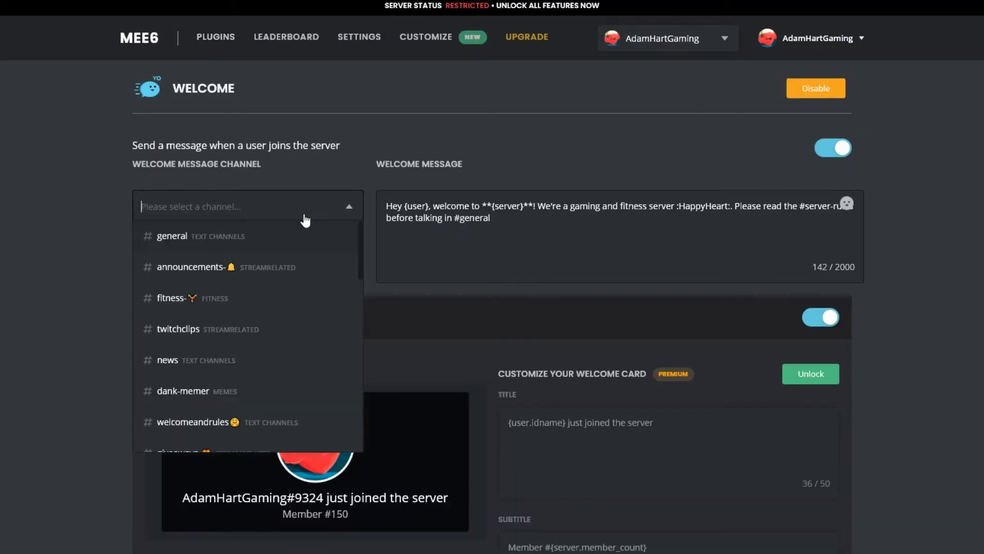
pyautogui.scroll(-5, 184, 327)
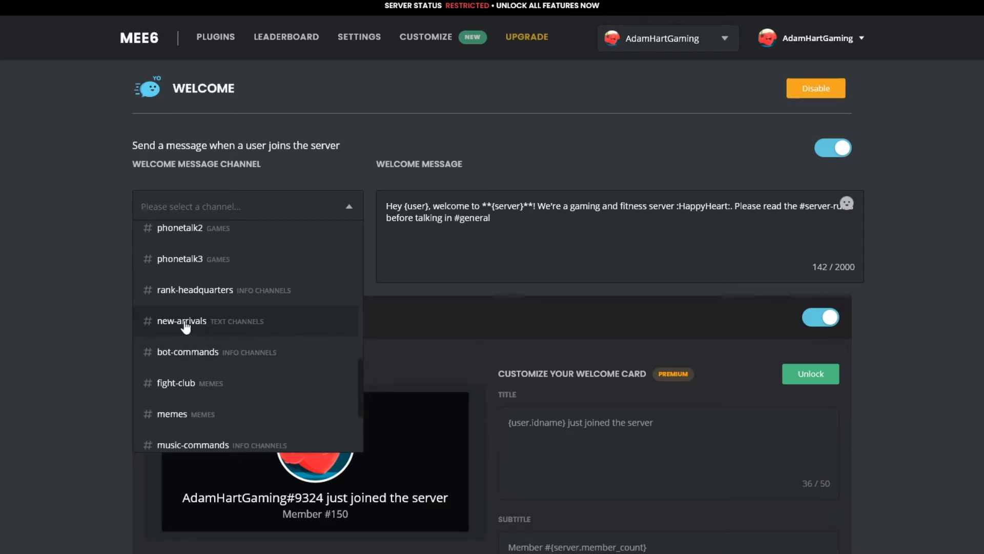
pyautogui.press('Return')
pyautogui.click(108, 141)
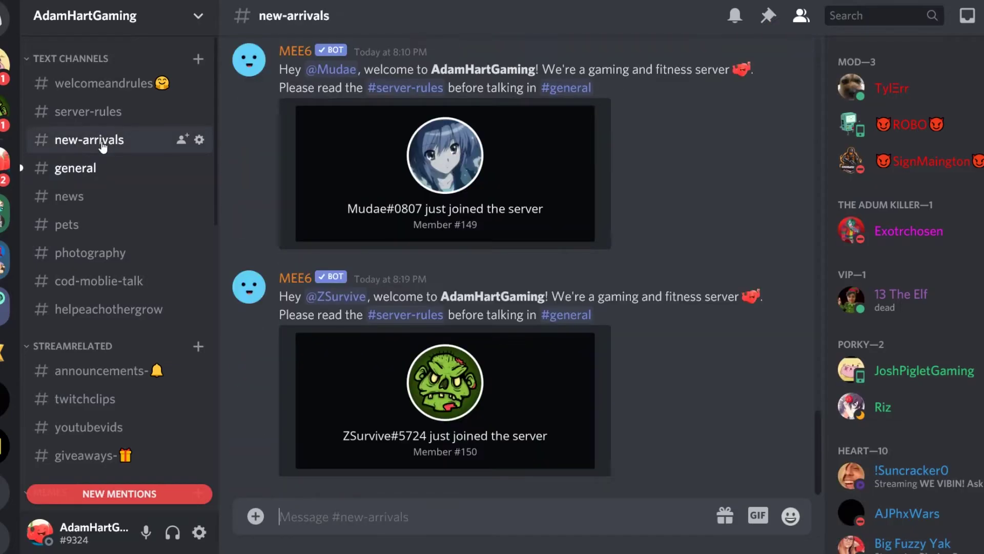
pyautogui.moveTo(819, 459); pyautogui.dragTo(832, 401)
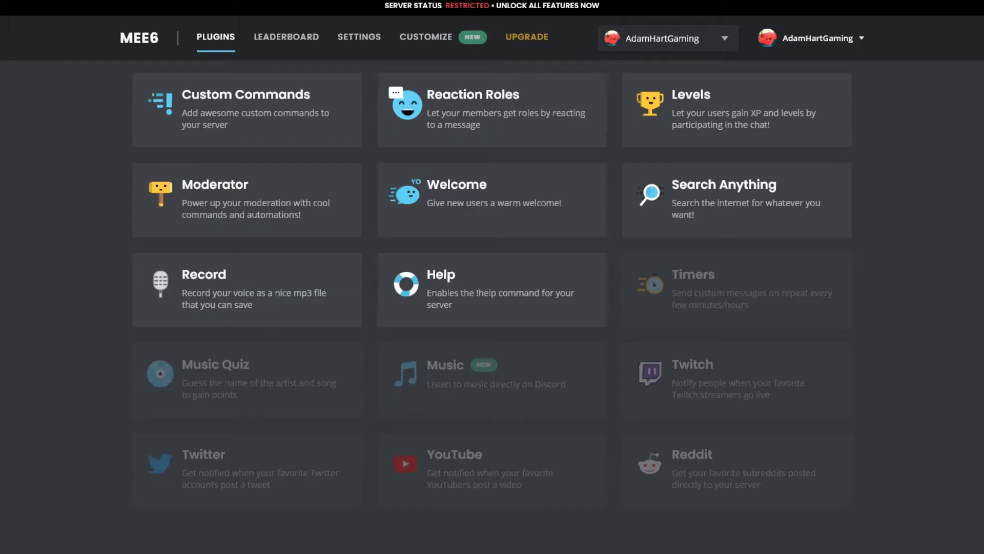
# Open Levels and review the level-up announcement channel, #rank-headquarters, without changing it.
pyautogui.click(733, 120)
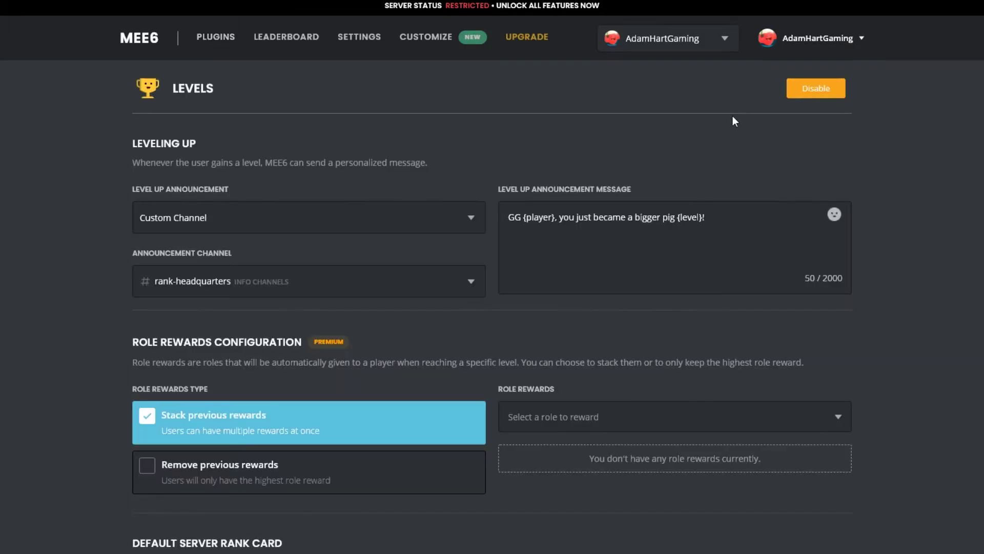
pyautogui.scroll(-1, 478, 182)
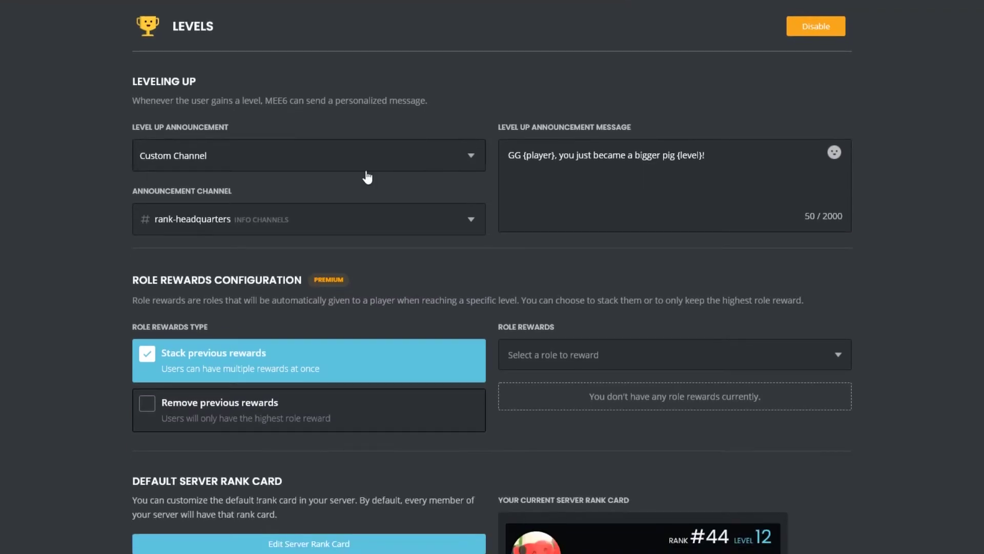
pyautogui.click(290, 161)
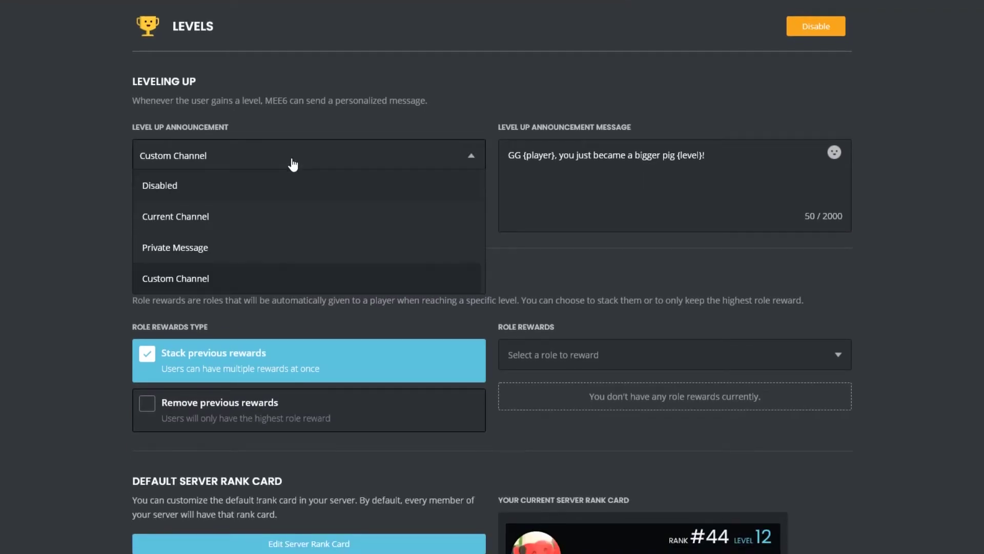
pyautogui.click(74, 242)
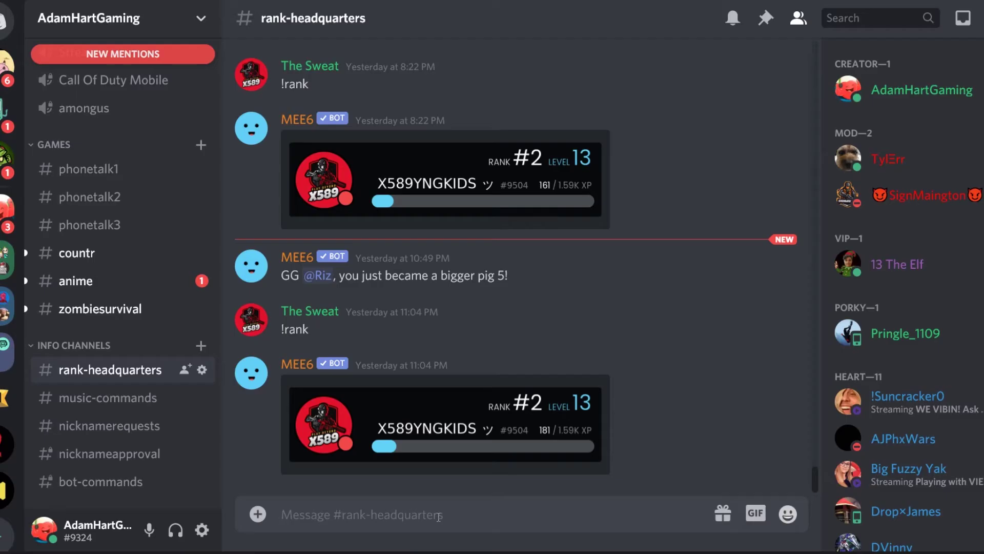
pyautogui.write('!rank')
# Send !rank in #rank-headquarters, then a !rank for another mentioned member.
pyautogui.press('Return')
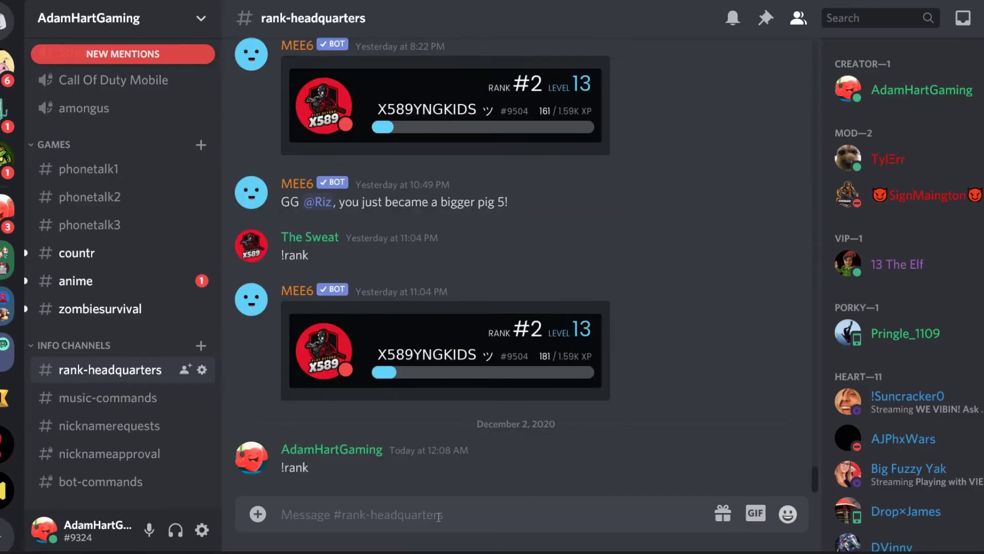
pyautogui.write('!rank')
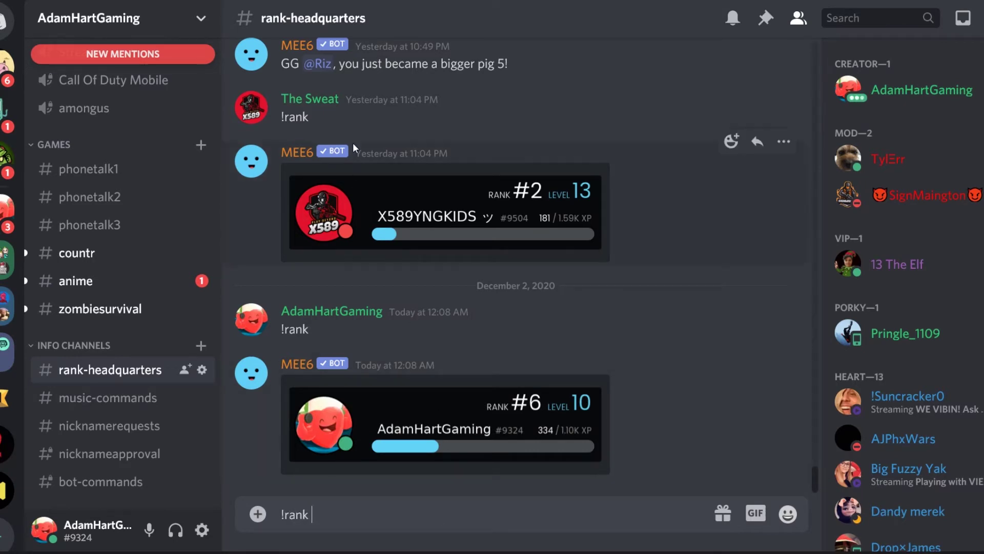
pyautogui.write(' @')
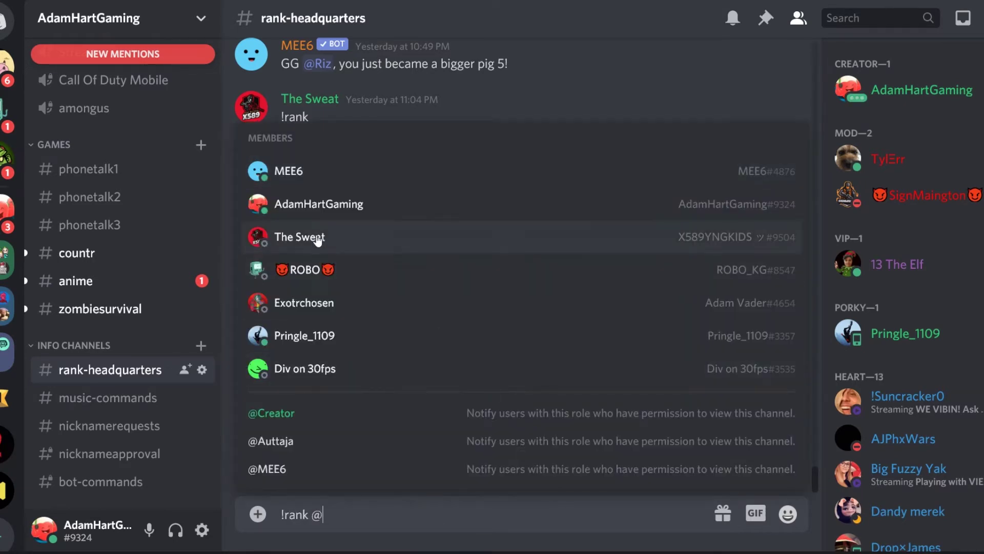
pyautogui.click(318, 237)
pyautogui.press('Return')
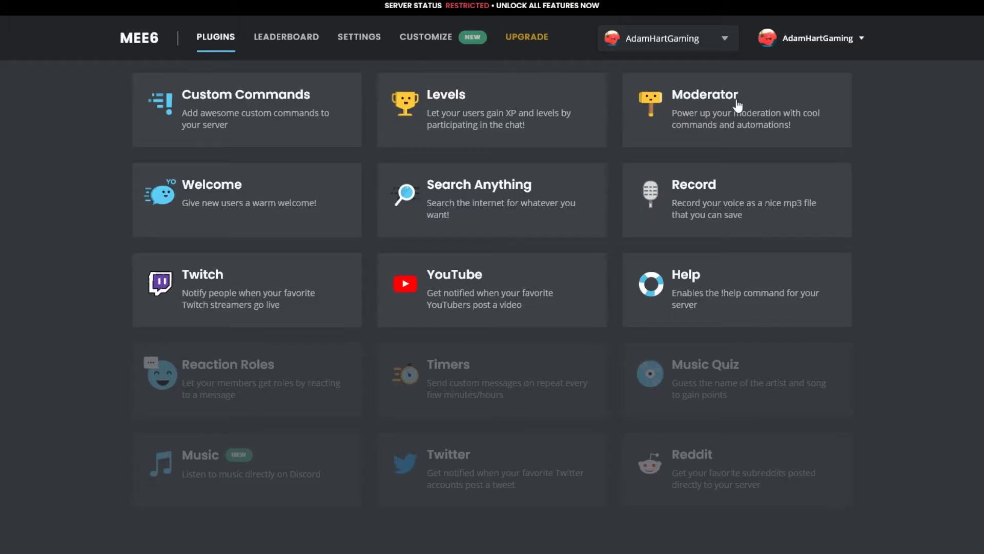
# Open the Moderator plugin to review the Mod role, #bot-commands logging and events.
pyautogui.click(737, 105)
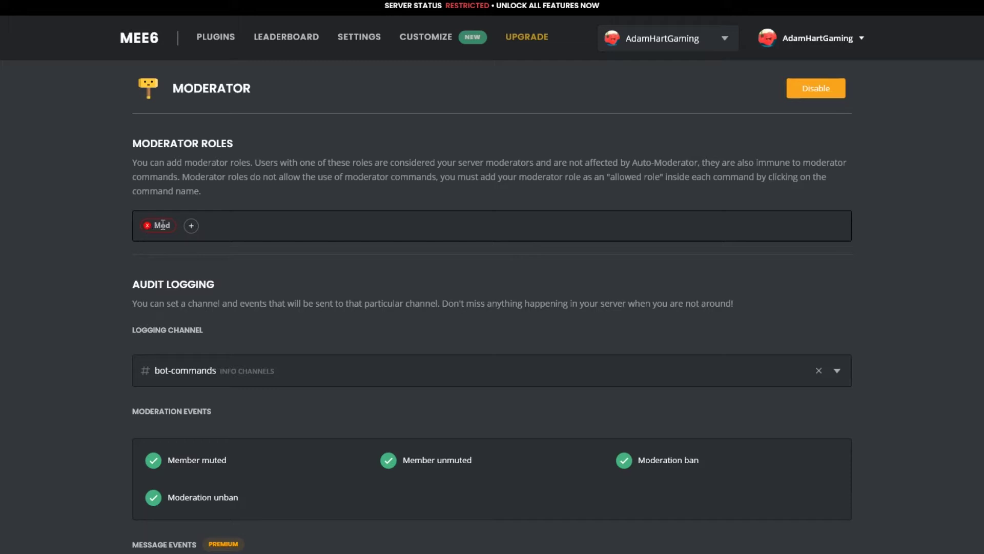
pyautogui.scroll(-2, 88, 259)
pyautogui.scroll(-1, 264, 247)
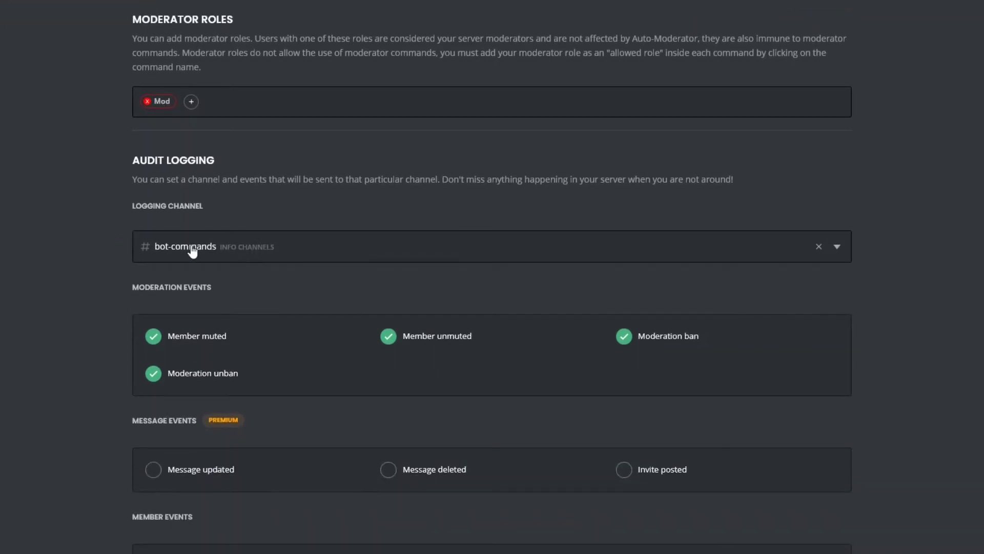
pyautogui.scroll(-2, 169, 312)
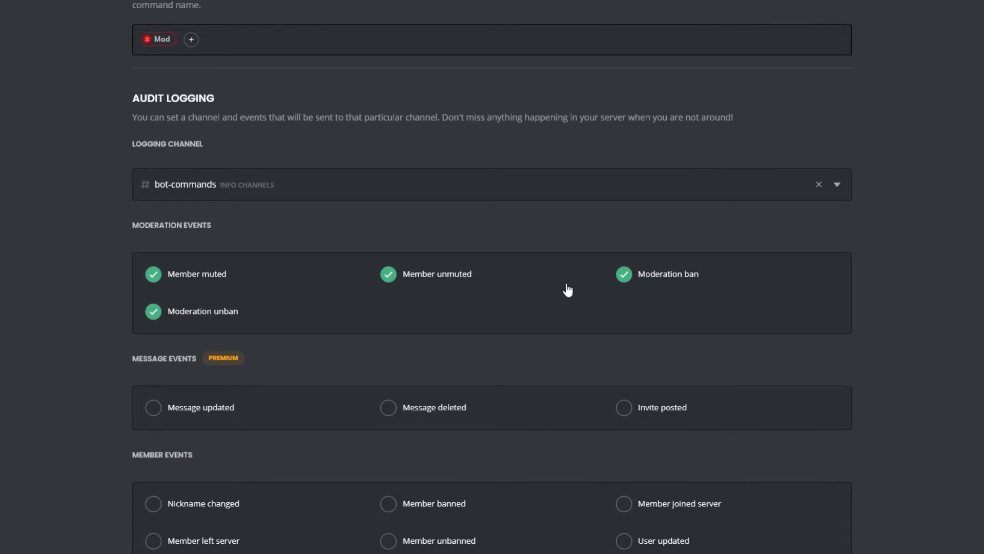
pyautogui.scroll(-3, 480, 295)
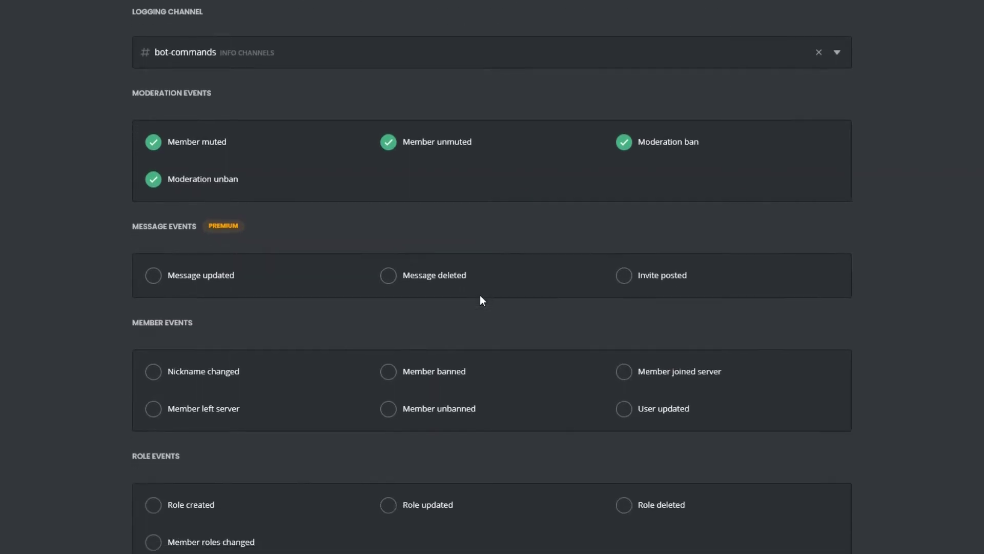
pyautogui.scroll(-3, 509, 342)
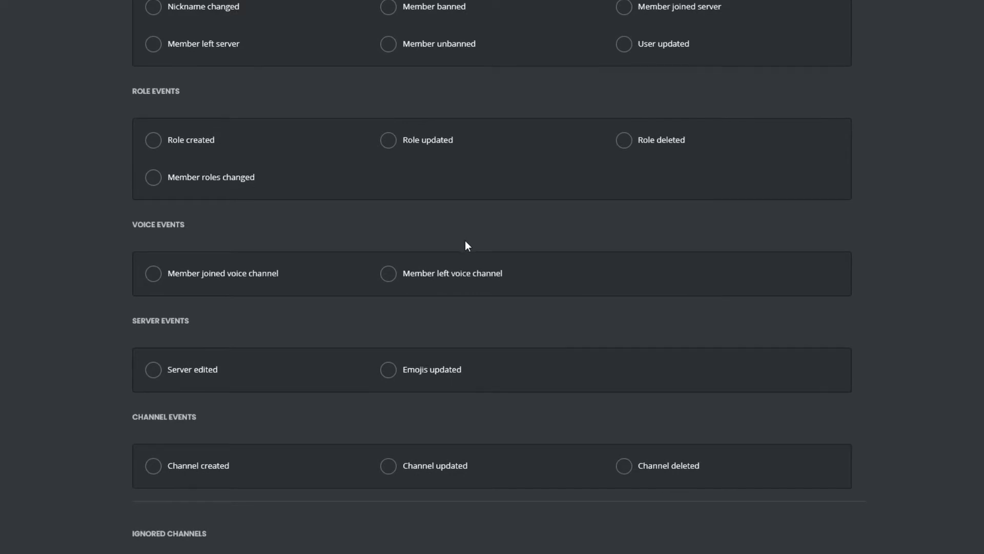
pyautogui.scroll(-3, 466, 241)
pyautogui.scroll(-3, 473, 263)
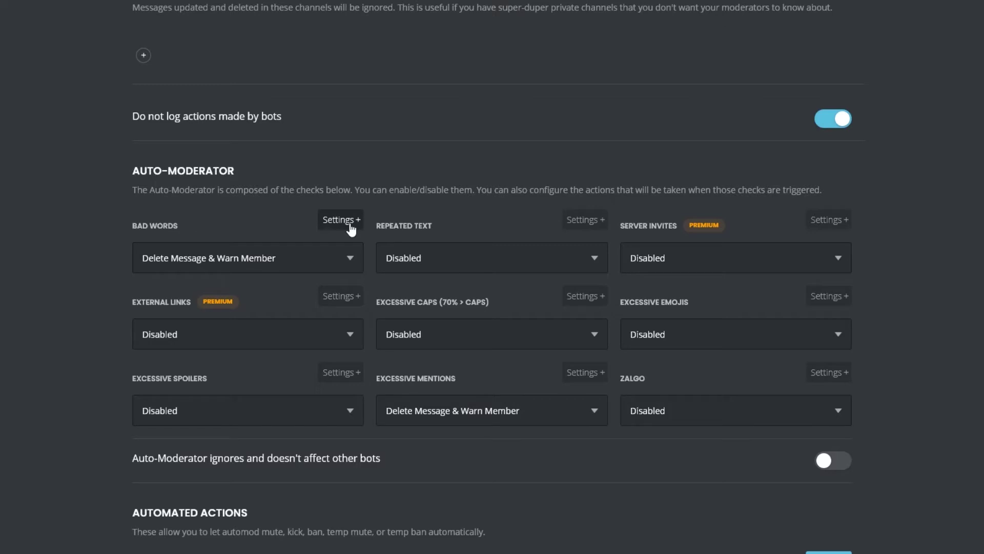
pyautogui.click(230, 260)
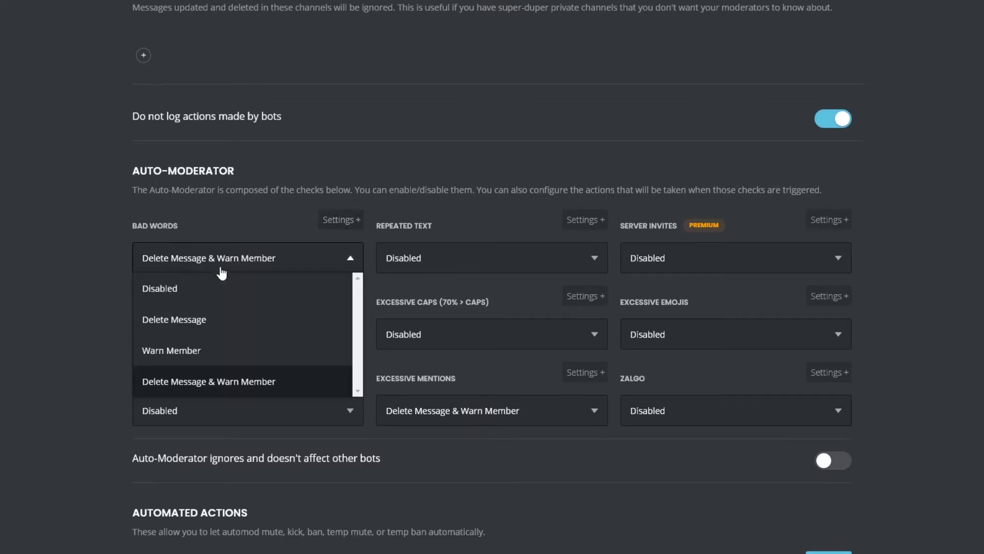
pyautogui.click(245, 382)
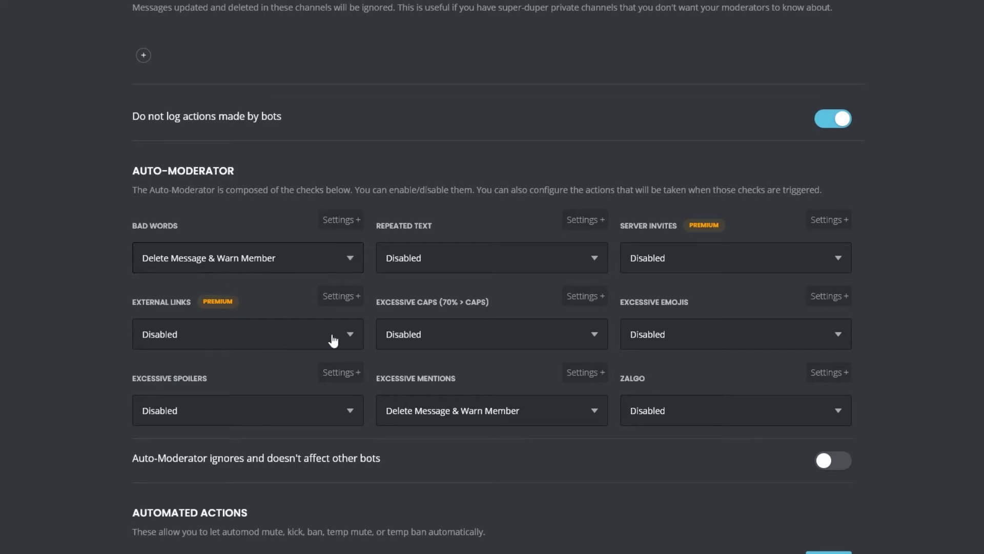
pyautogui.click(533, 420)
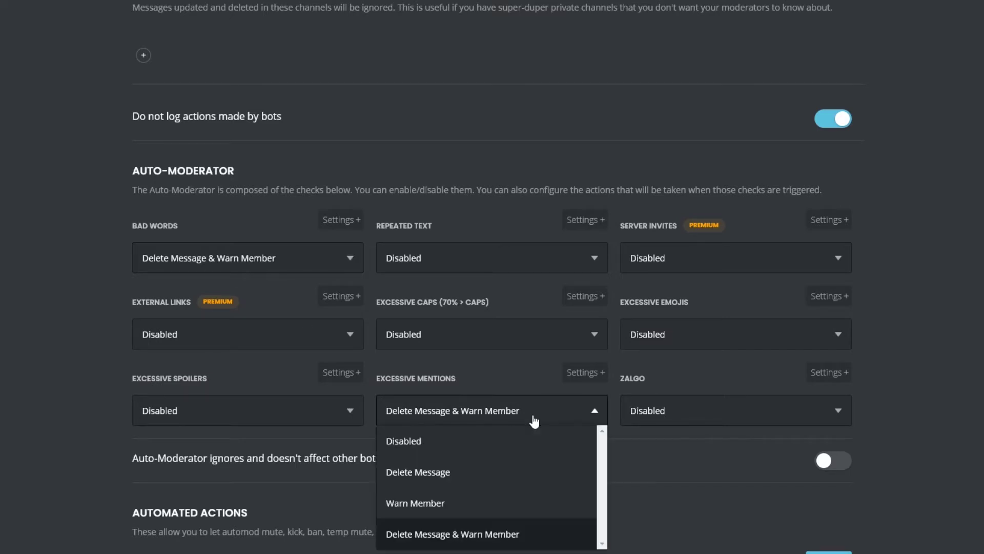
pyautogui.click(530, 543)
pyautogui.click(586, 373)
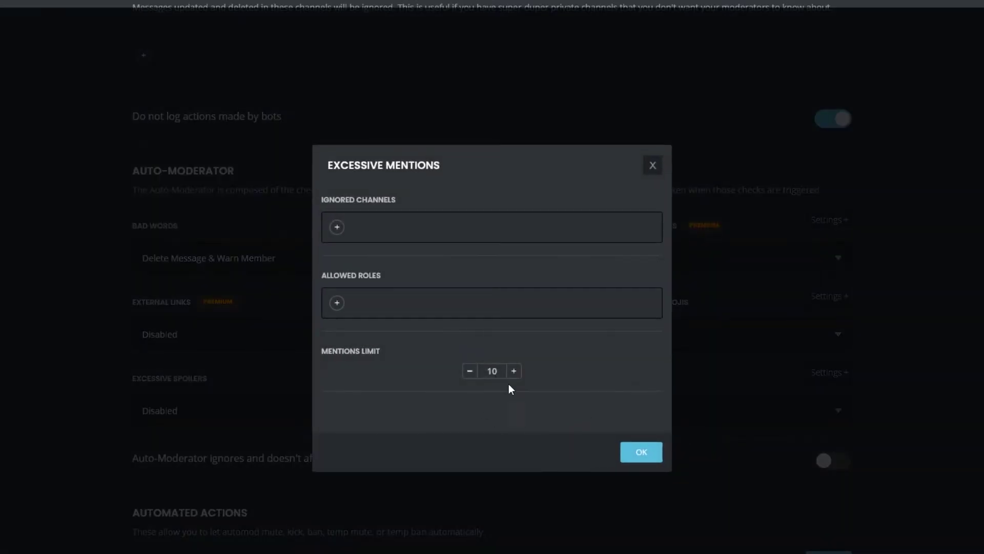
pyautogui.click(641, 451)
pyautogui.scroll(-6, 980, 418)
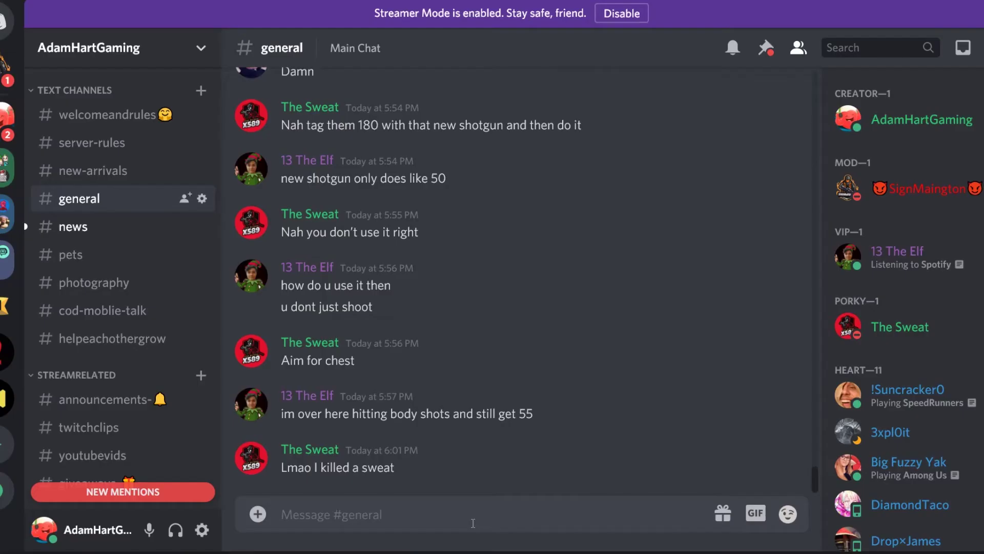
pyautogui.write('!infracti')
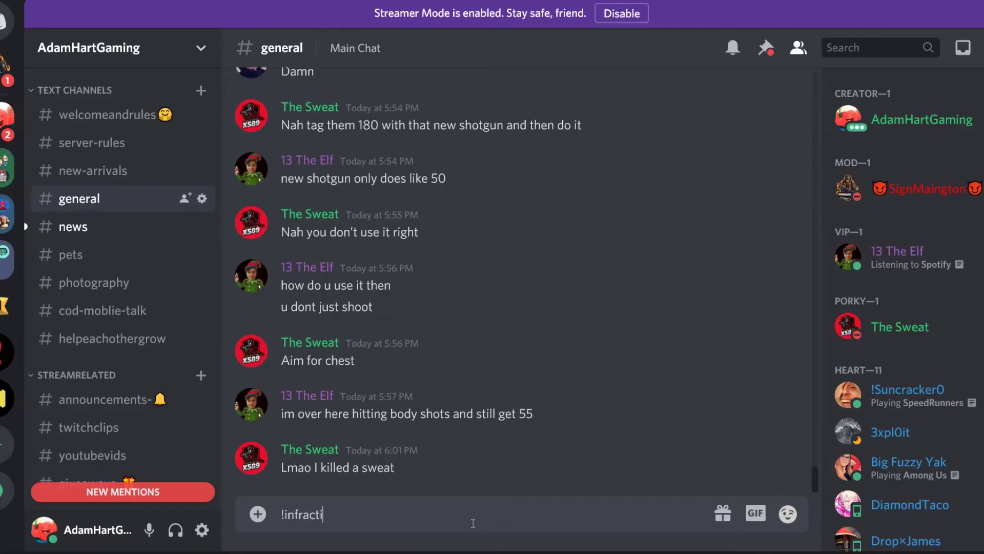
pyautogui.write('ons @ad')
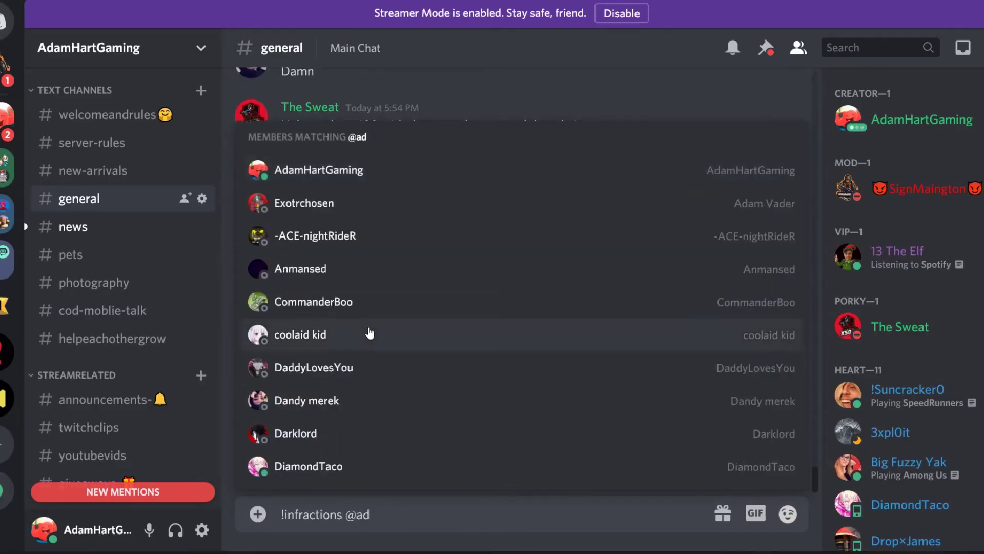
# Look up a member's infractions, then warn The Sweat in #general for smelling like doodoo.
pyautogui.click(330, 203)
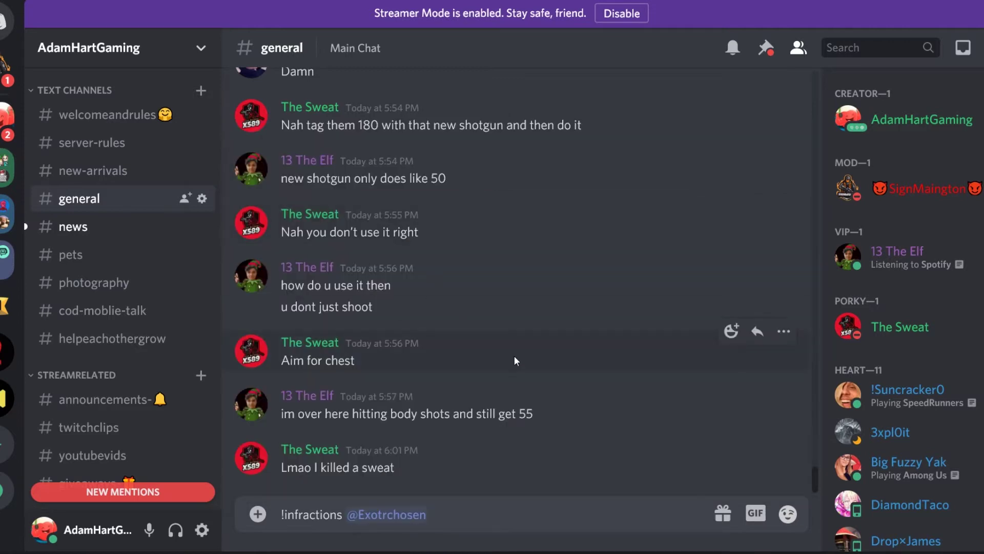
pyautogui.press('Return')
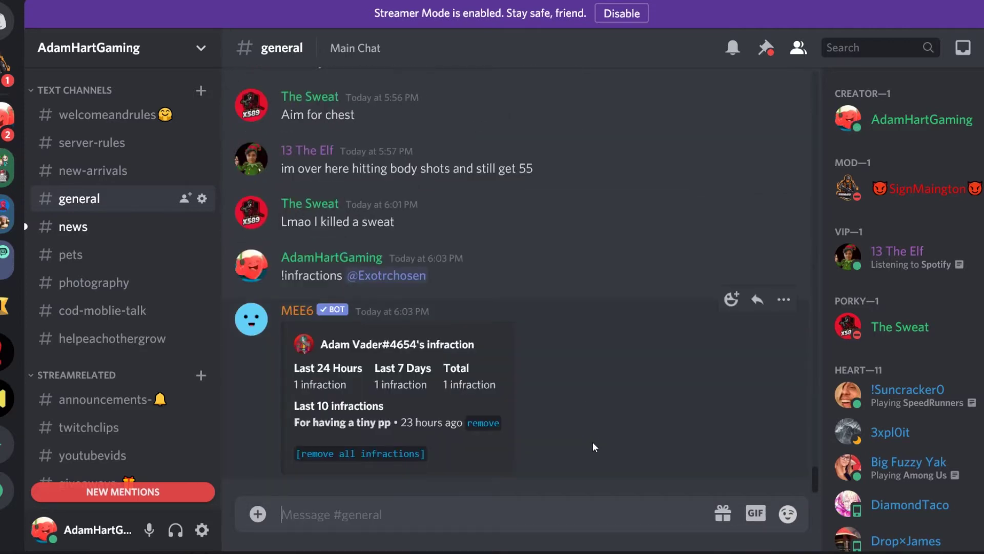
pyautogui.moveTo(396, 397)
pyautogui.write('!')
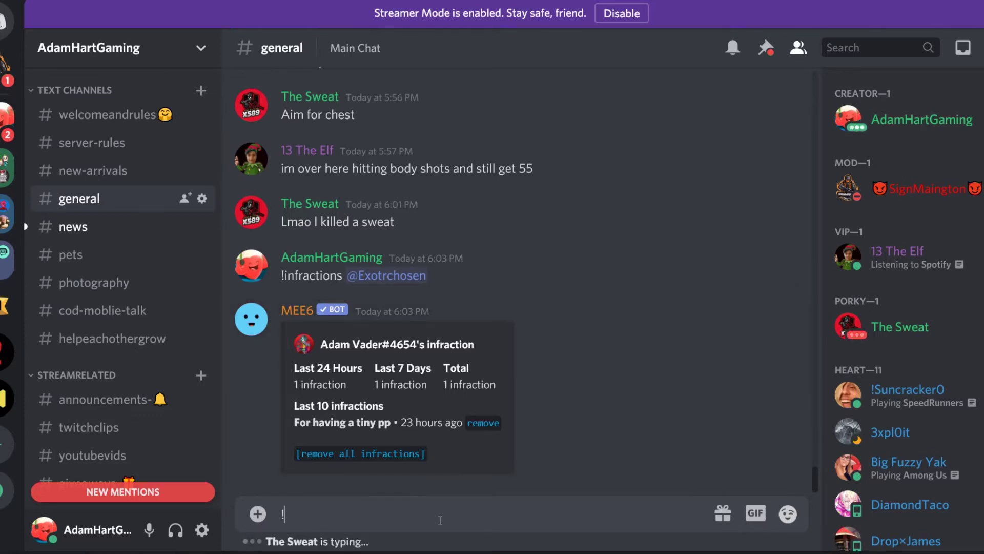
pyautogui.write('warn ')
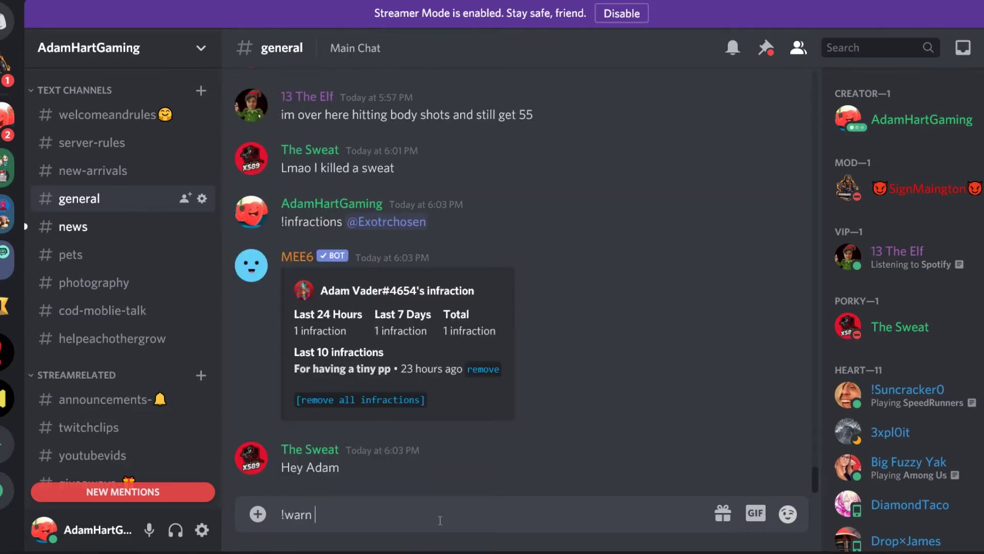
pyautogui.write('@the')
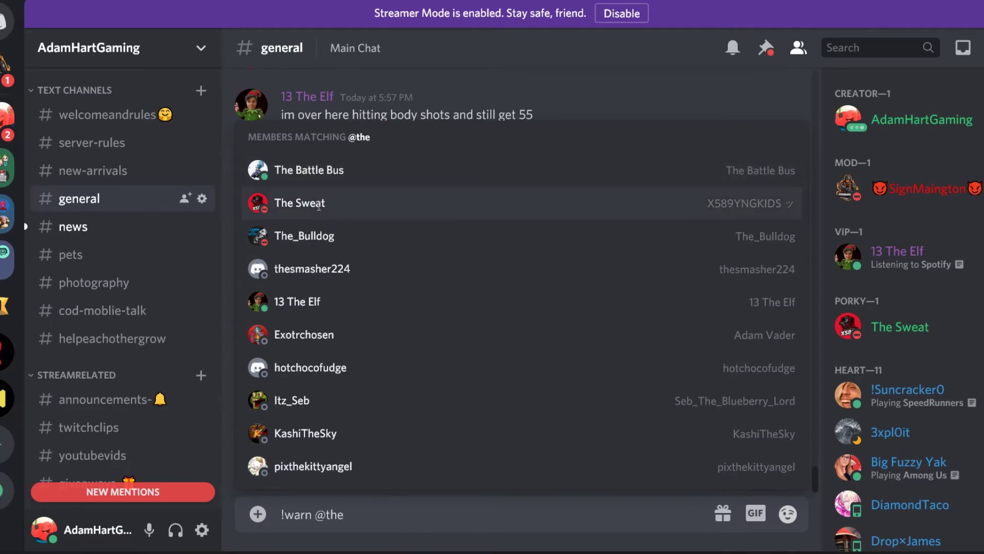
pyautogui.click(319, 206)
pyautogui.write('r smelling like do')
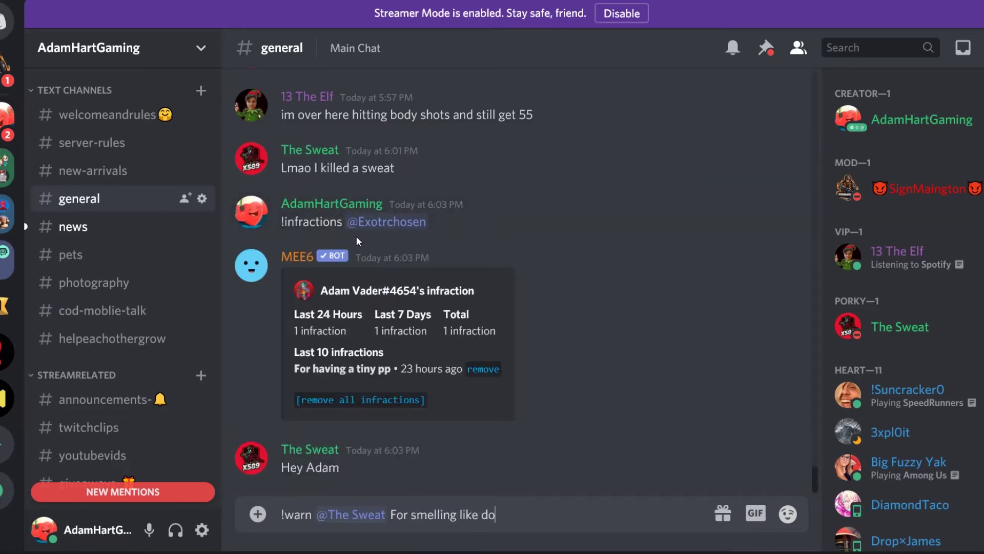
pyautogui.write('odoo')
pyautogui.press('Return')
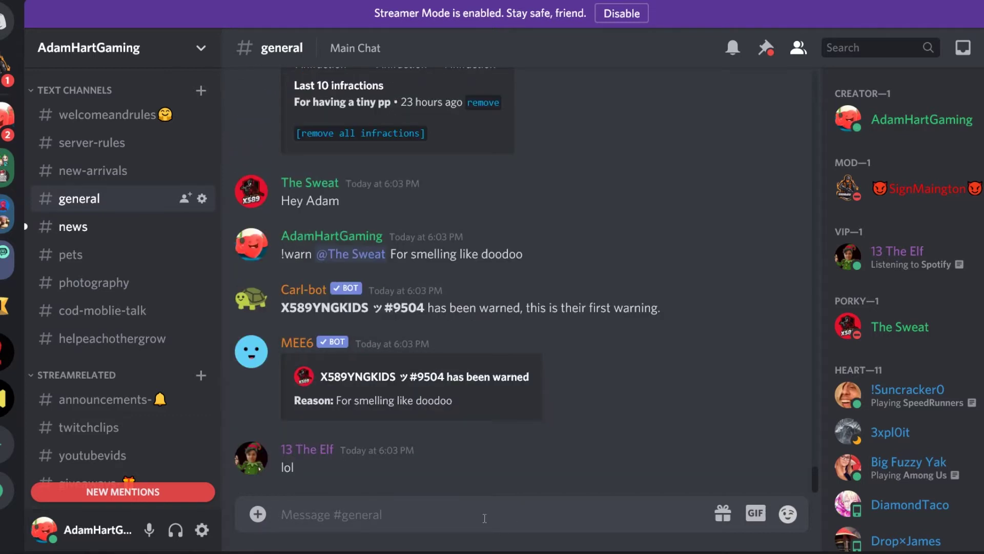
pyautogui.write('spam')
# Post three test spam messages, then delete the last 4 messages with !clear 4.
pyautogui.press('Return')
pyautogui.write('spam')
pyautogui.press('Return')
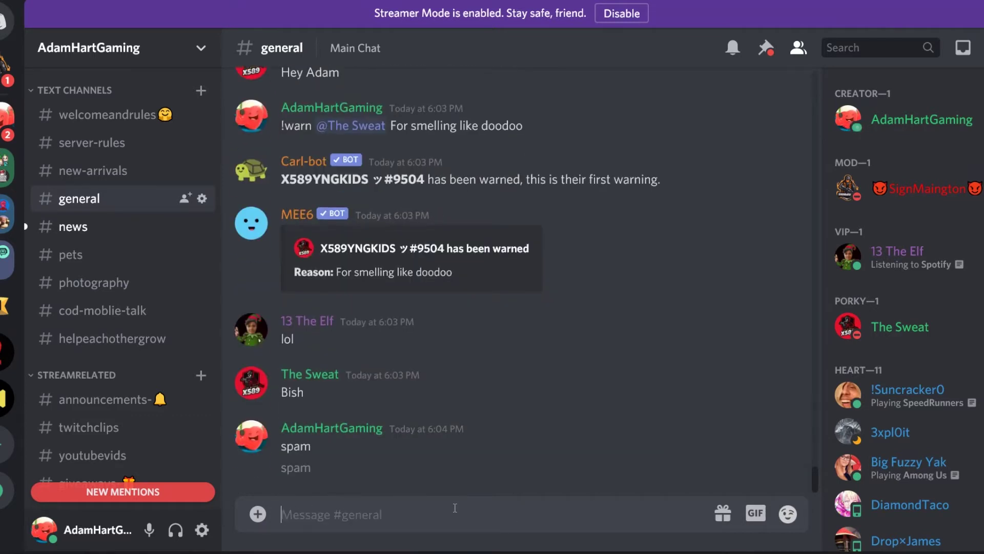
pyautogui.write('spam')
pyautogui.press('Return')
pyautogui.write('!clear 4')
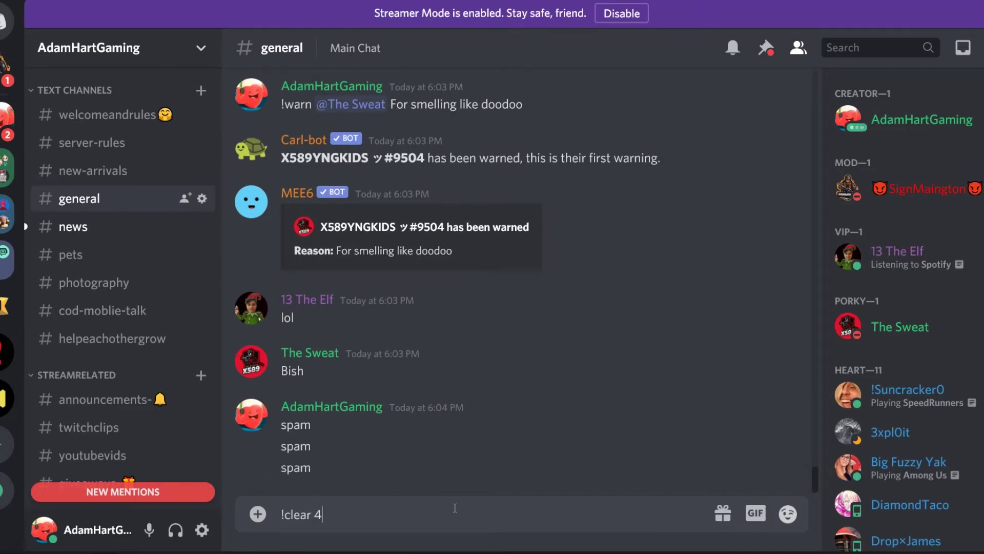
pyautogui.press('Return')
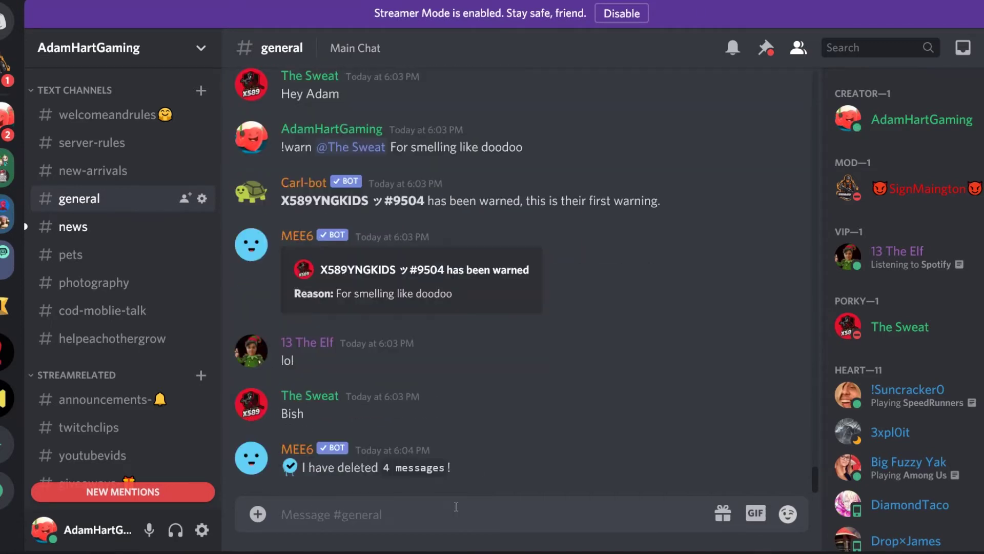
pyautogui.write('!clear-a')
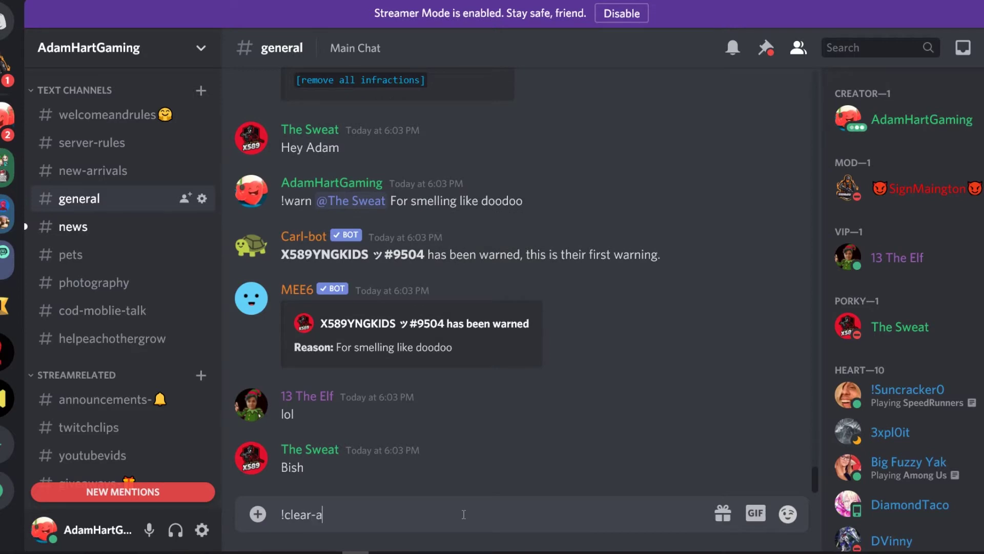
pyautogui.write('ll-infrac')
pyautogui.write('tions @')
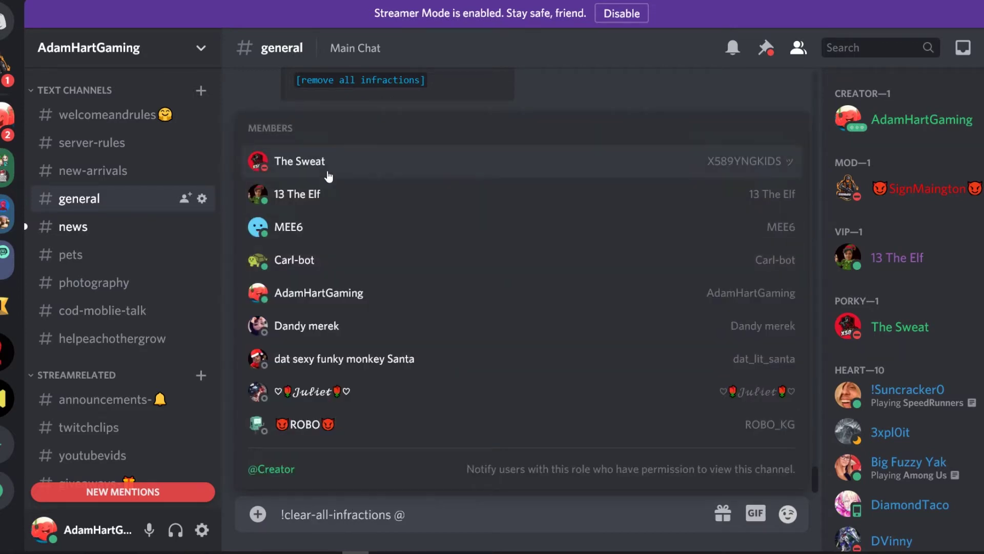
# Clear all of The Sweat's infractions and request !role-info for Porky in #bot-commands.
pyautogui.click(323, 167)
pyautogui.press('Return')
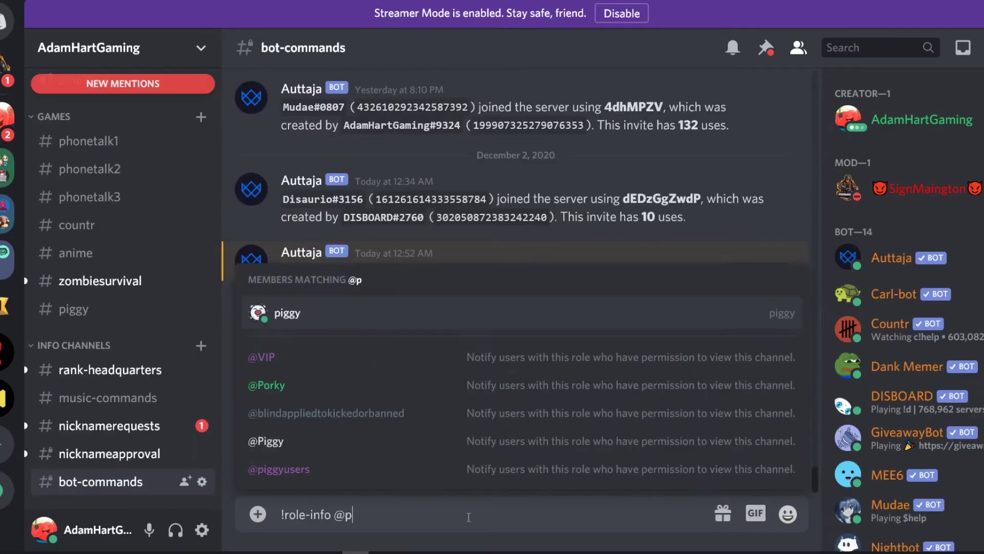
pyautogui.write('or')
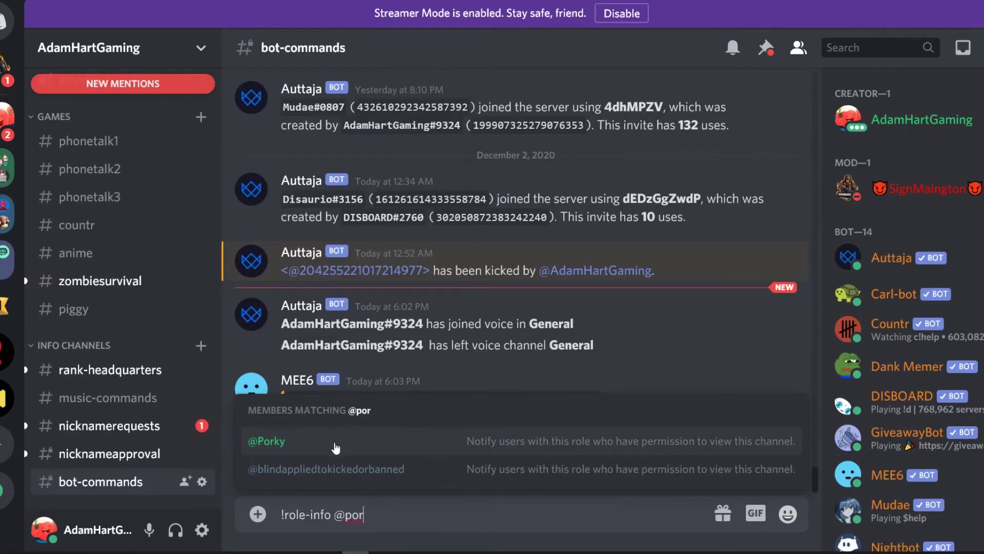
pyautogui.click(336, 443)
pyautogui.press('Return')
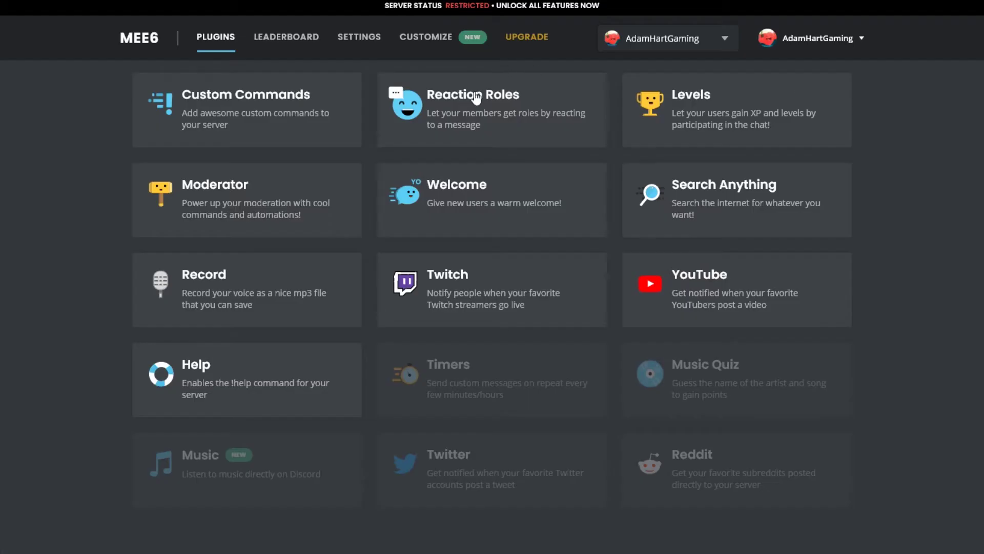
# Make 👍 on the welcomeandrules message grant Hearts, and drag MEE6's Discord role below Creator.
pyautogui.click(465, 122)
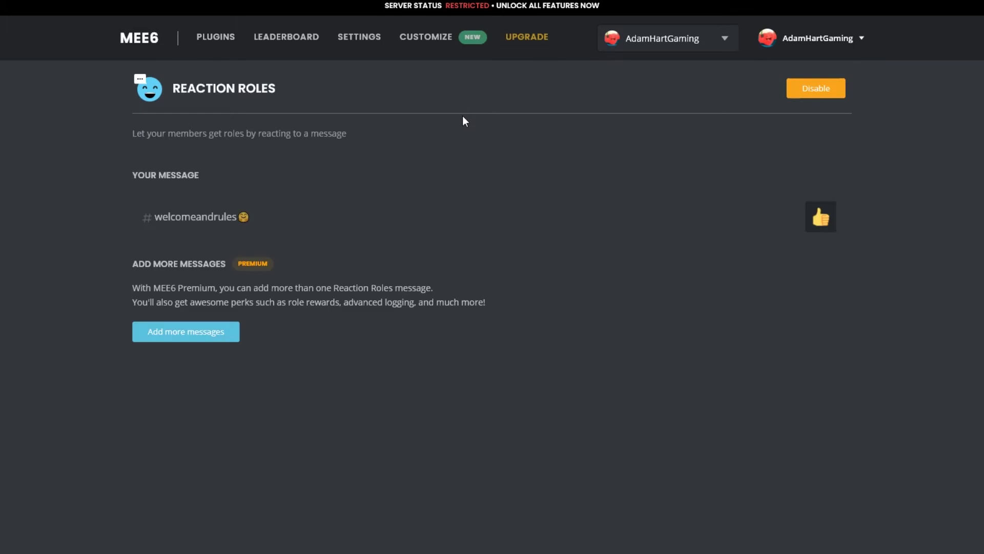
pyautogui.click(430, 234)
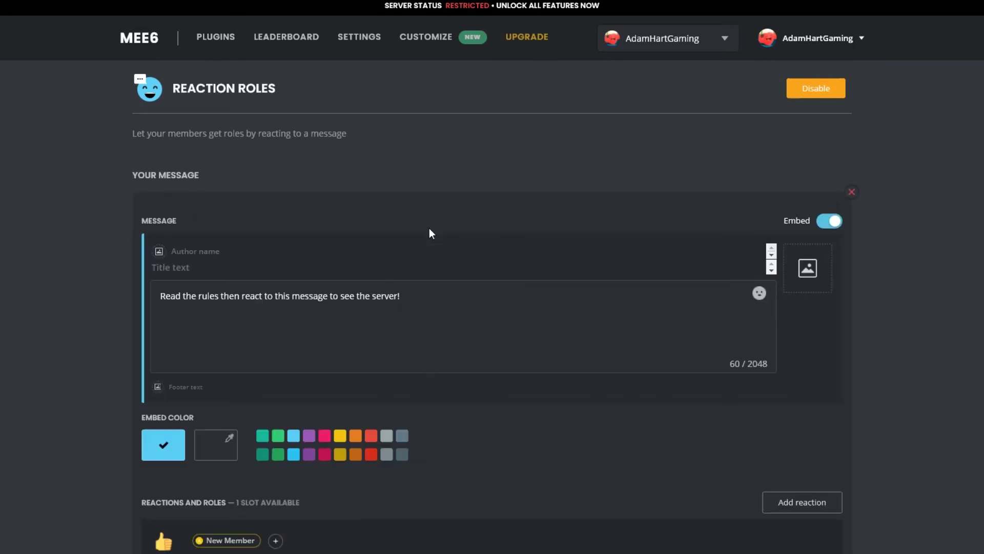
pyautogui.scroll(-3, 461, 228)
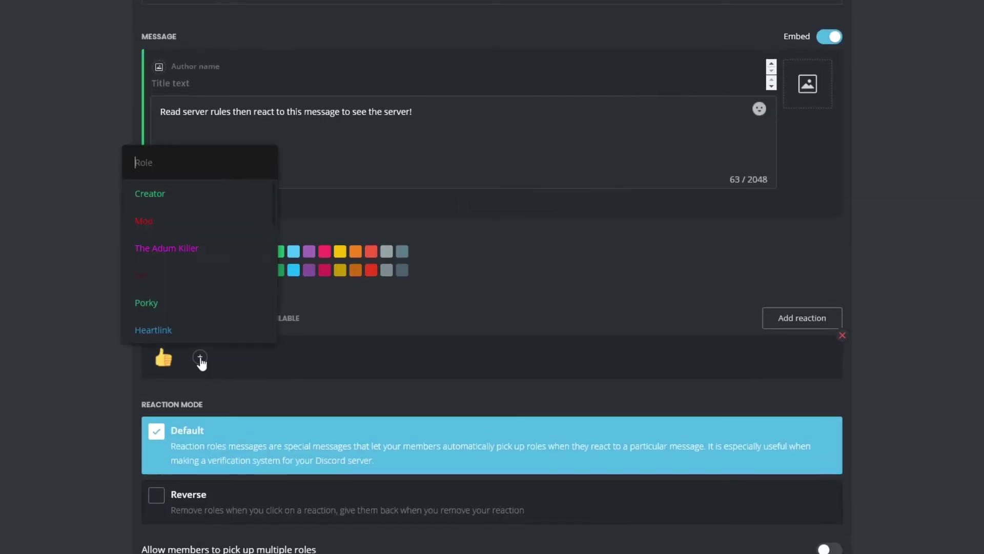
pyautogui.scroll(-2, 192, 305)
pyautogui.scroll(-2, 193, 306)
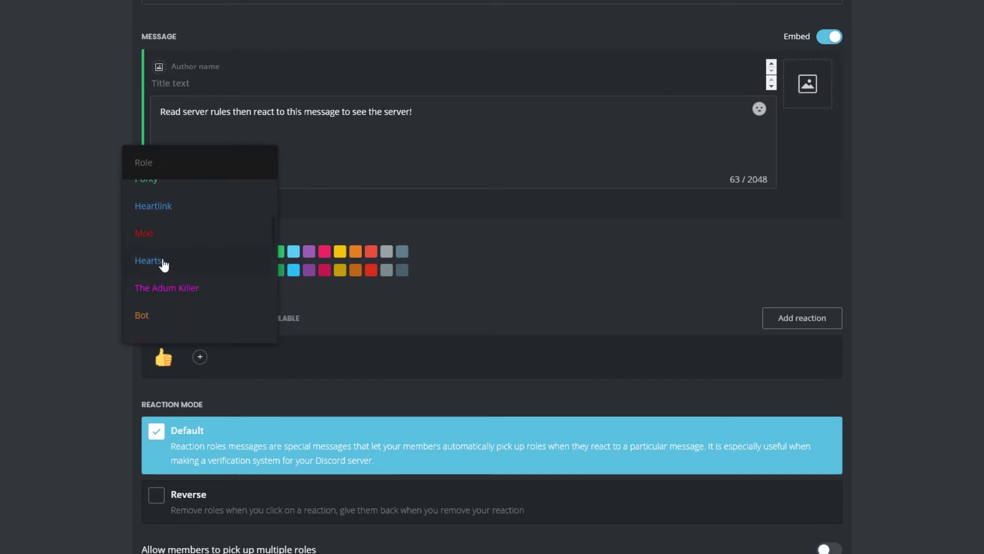
pyautogui.click(196, 260)
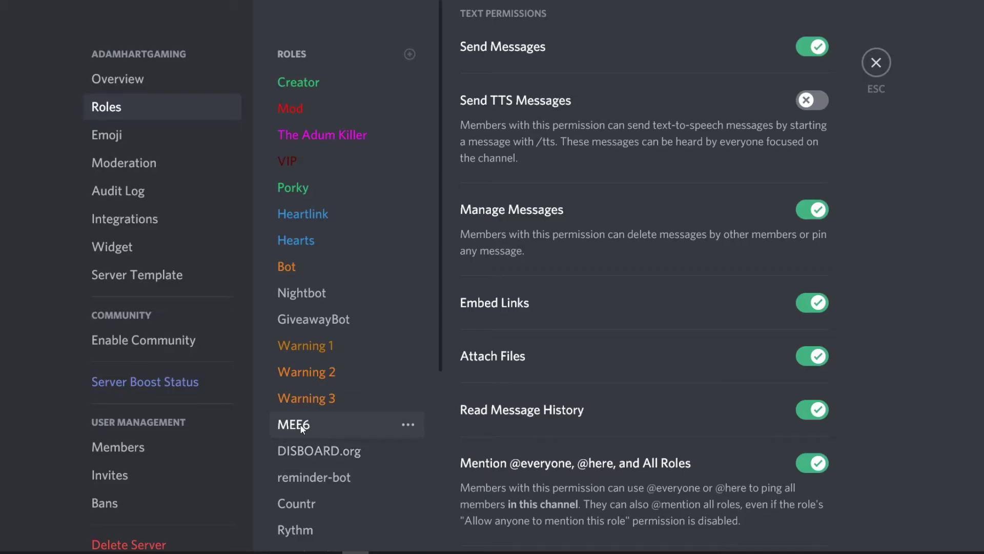
pyautogui.moveTo(301, 428); pyautogui.dragTo(305, 95)
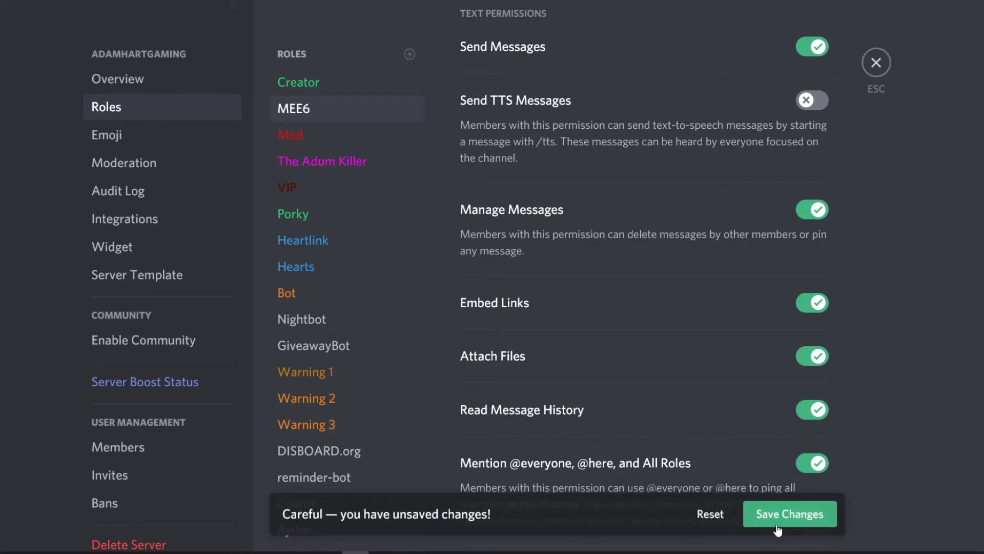
# Save the changed role order in Discord's Server Settings > Roles.
pyautogui.click(790, 512)
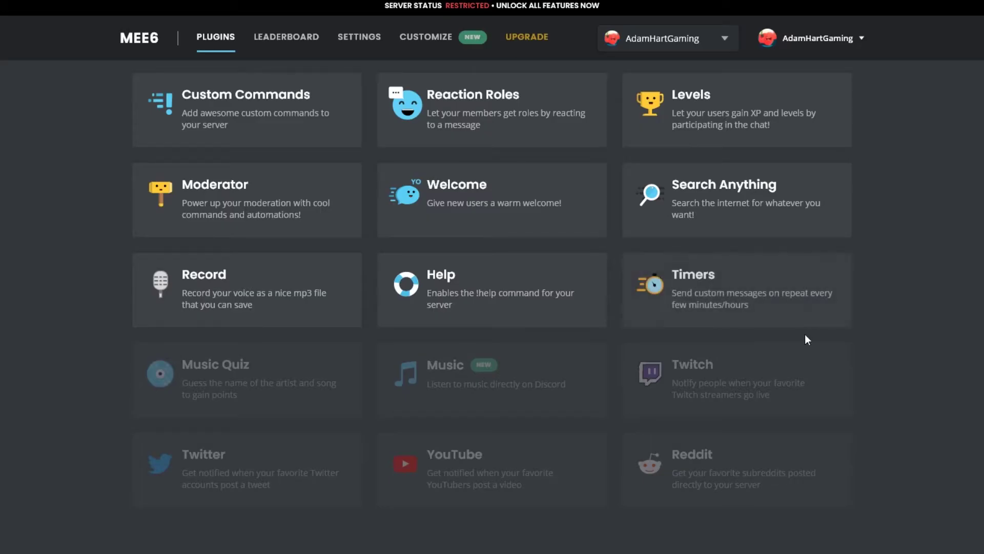
# Enable the Twitch plugin and follow the AdamHartGaming Twitch channel.
pyautogui.click(774, 382)
pyautogui.click(650, 323)
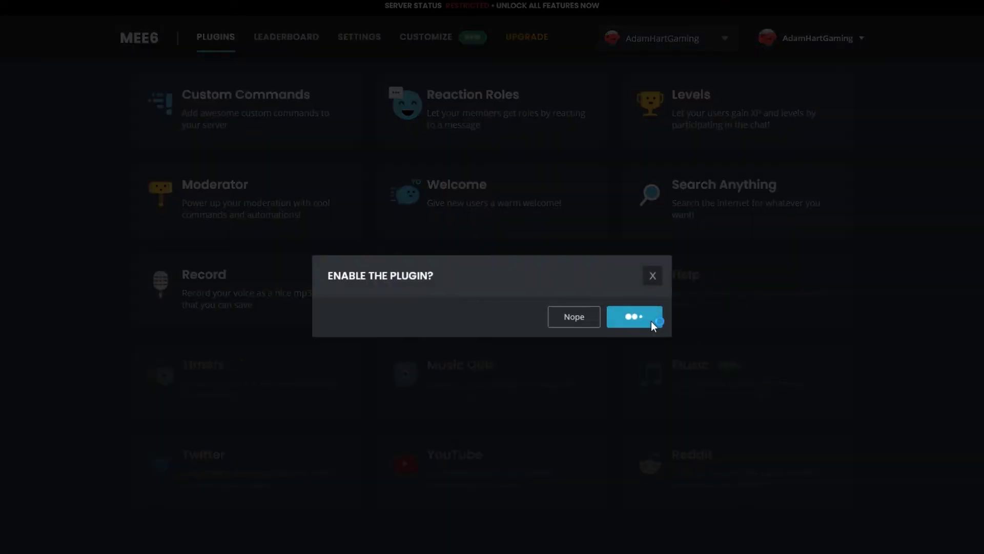
pyautogui.click(422, 229)
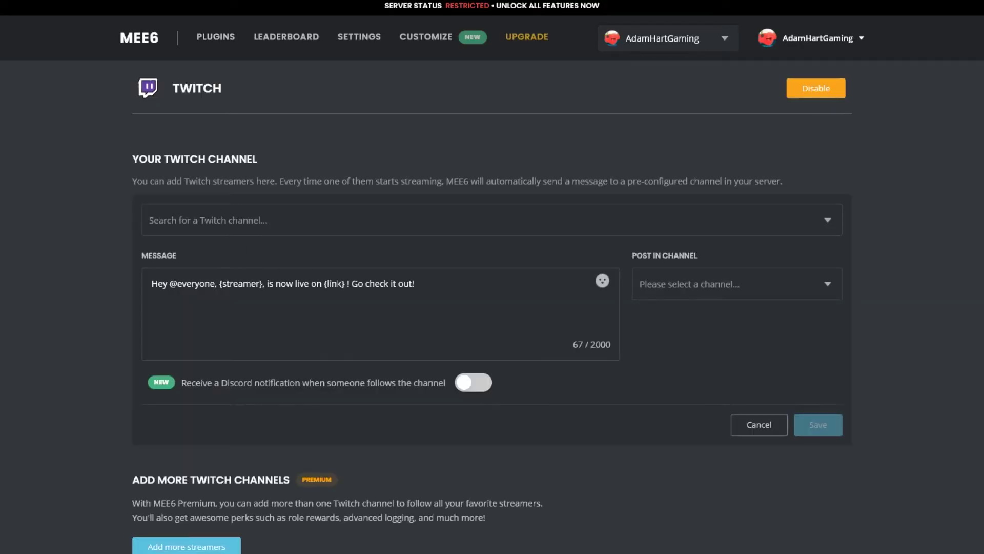
pyautogui.write('https://www.twitch.tv/adamhartgaming')
pyautogui.write('AdamHar')
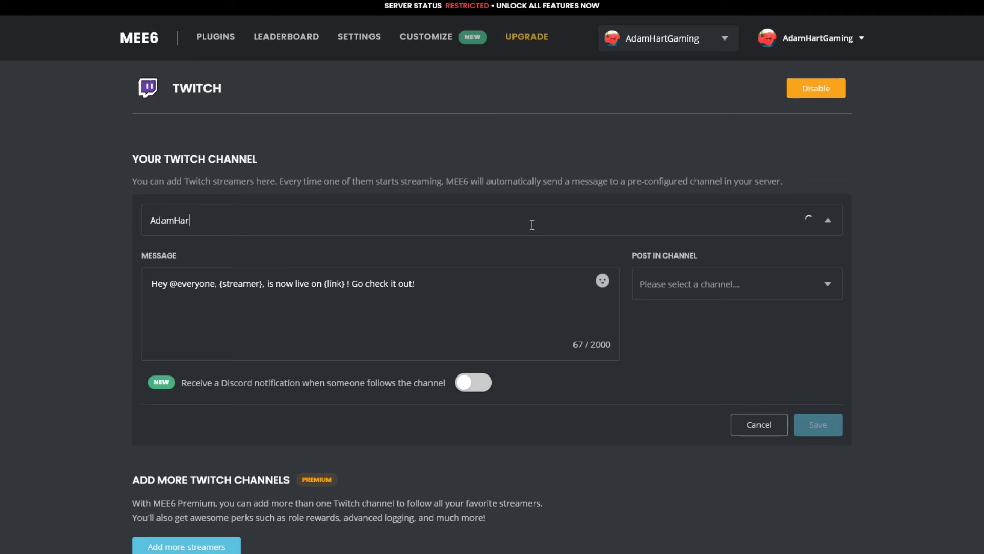
pyautogui.write('tGaming')
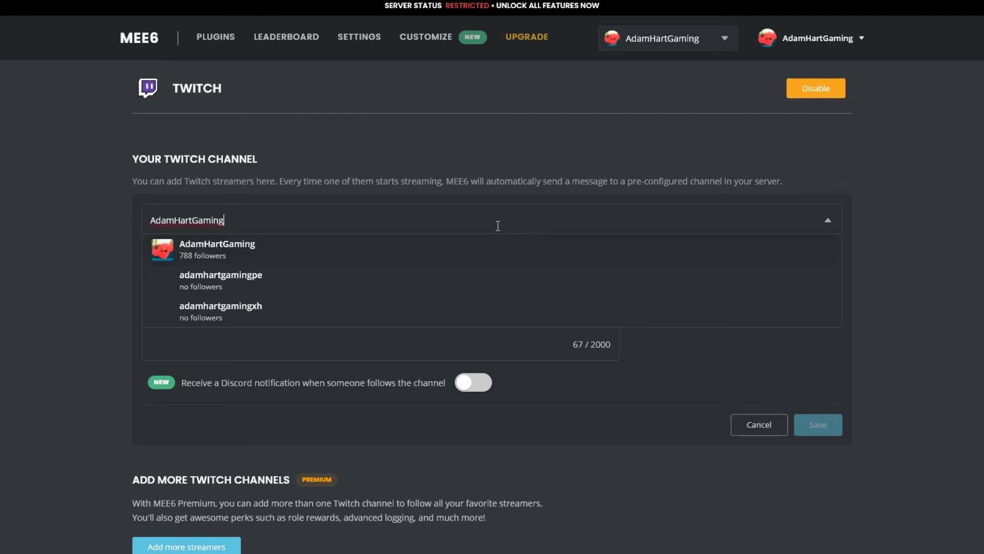
pyautogui.click(220, 250)
# Post Twitch alerts in announcements, delete 'Go check it out', and save.
pyautogui.click(715, 292)
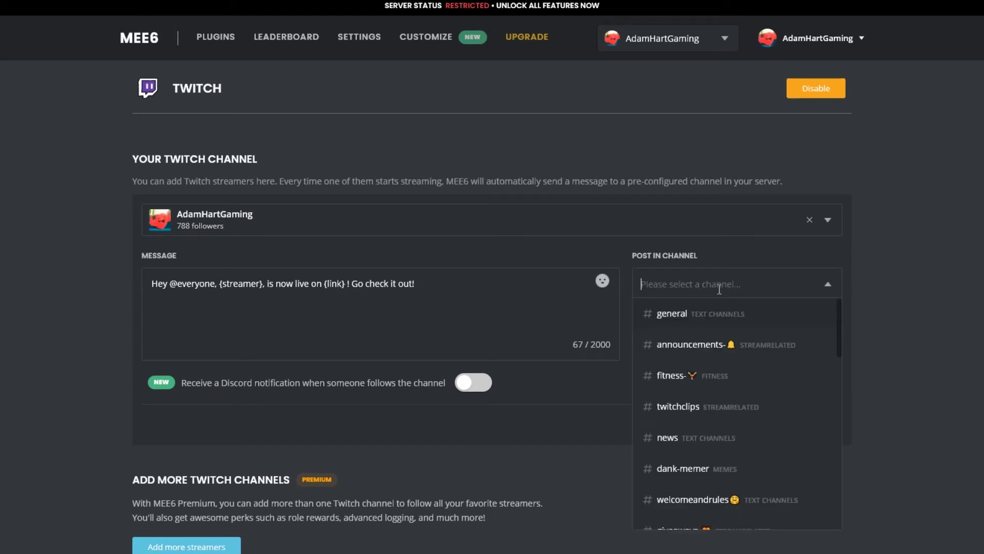
pyautogui.click(741, 348)
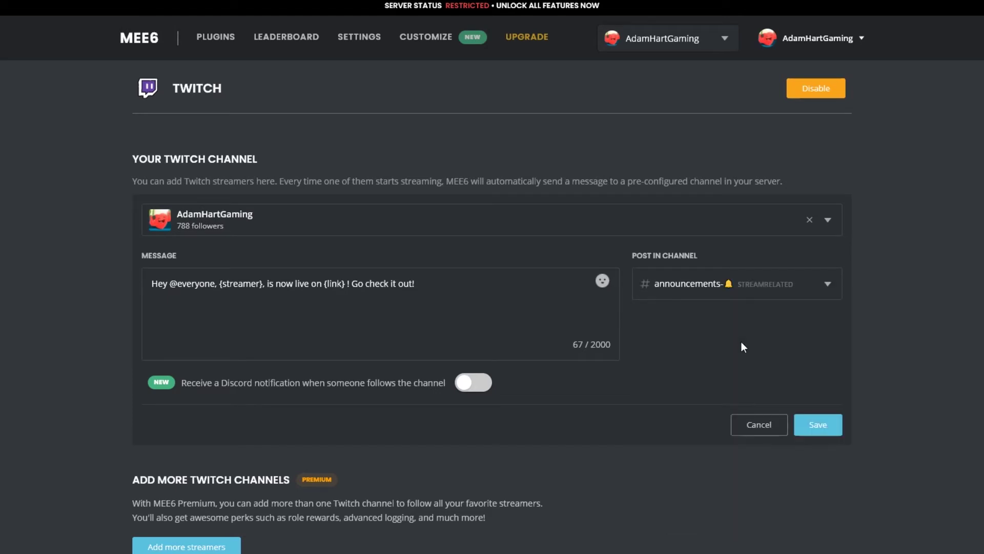
pyautogui.moveTo(427, 285); pyautogui.dragTo(352, 285)
pyautogui.press('BackSpace')
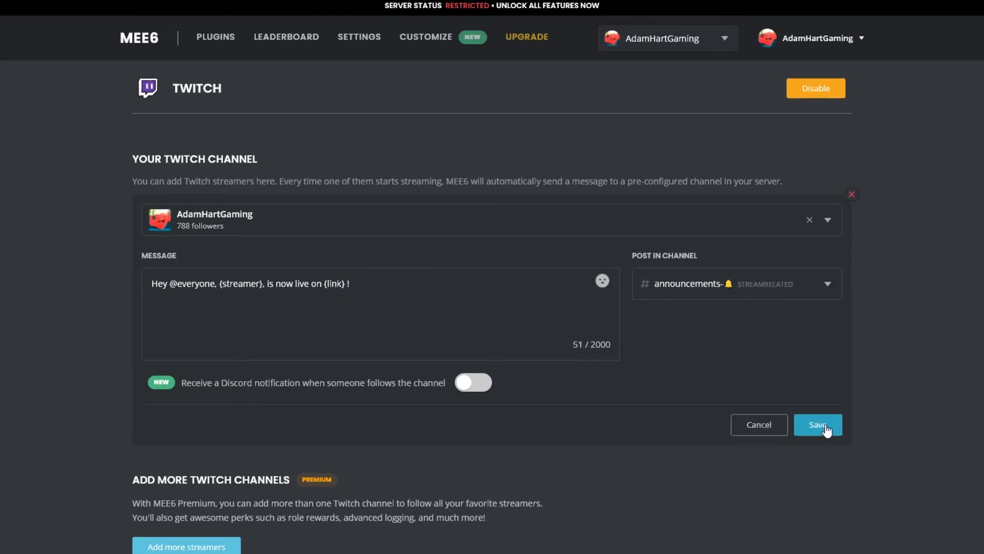
pyautogui.click(826, 430)
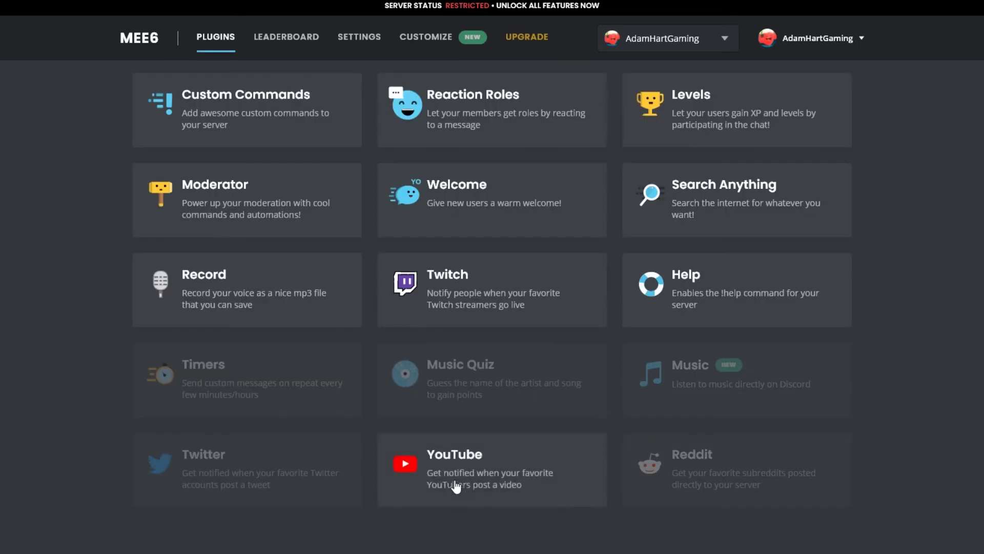
# Enable YouTube alerts for AdamHartGaming in #youtubevids and remove the everyone mention.
pyautogui.click(538, 475)
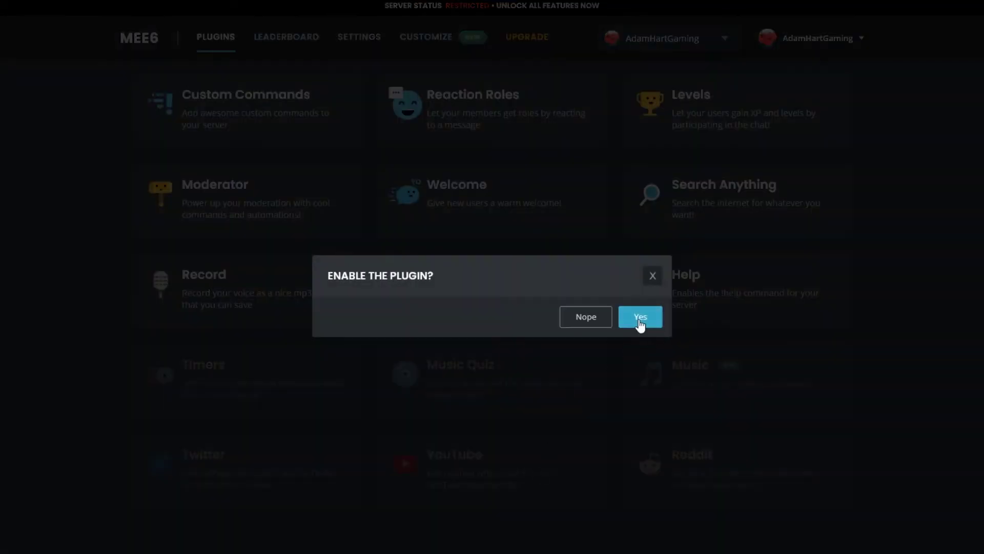
pyautogui.click(639, 319)
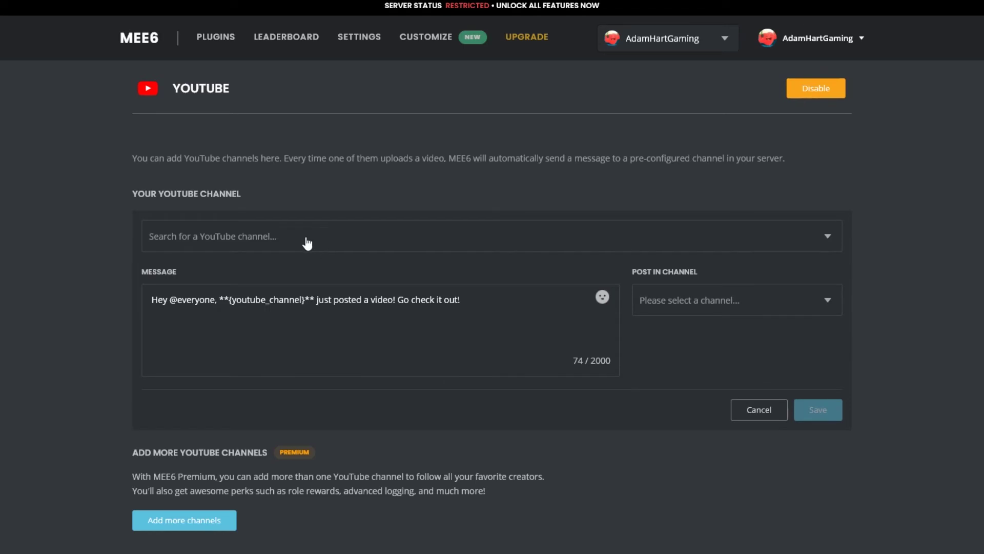
pyautogui.click(303, 236)
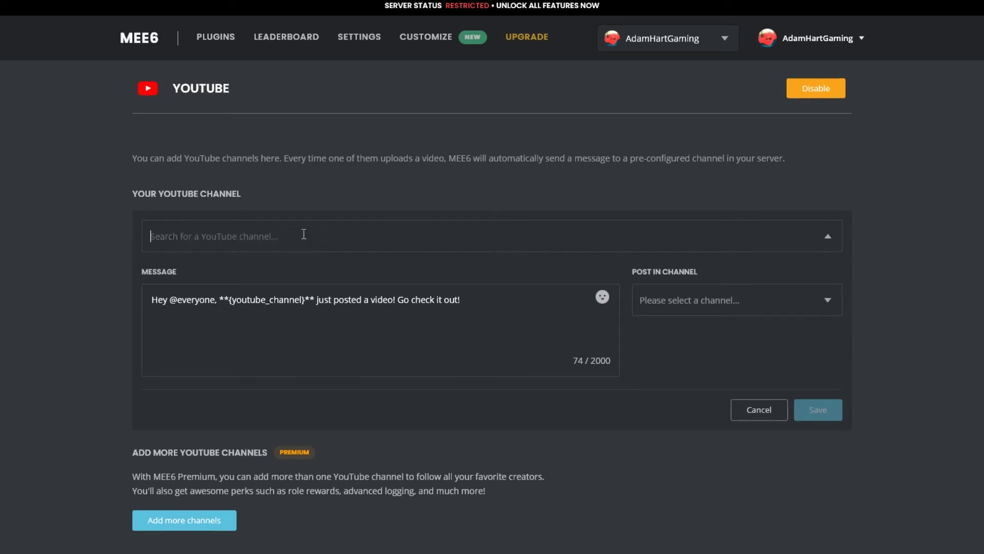
pyautogui.write('AdamHartGaming')
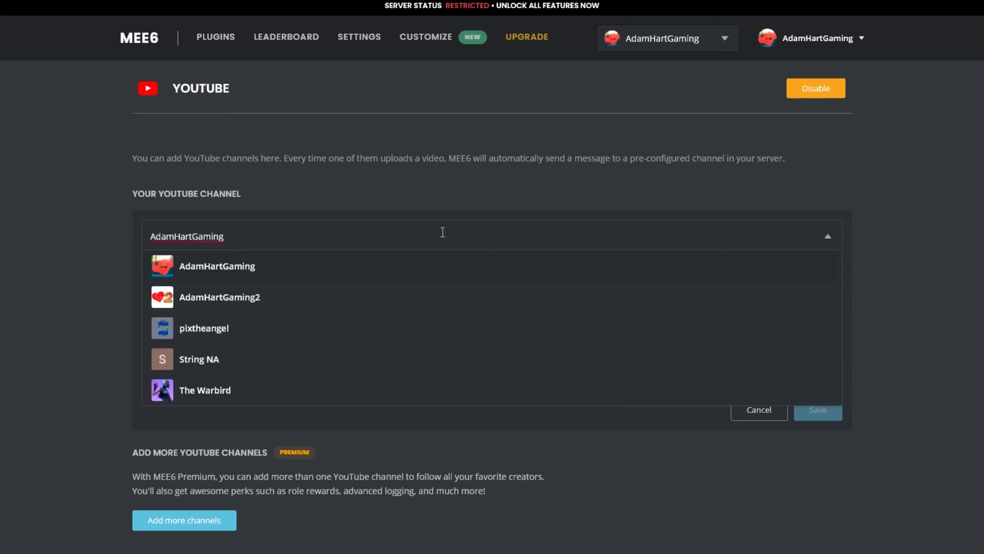
pyautogui.click(225, 267)
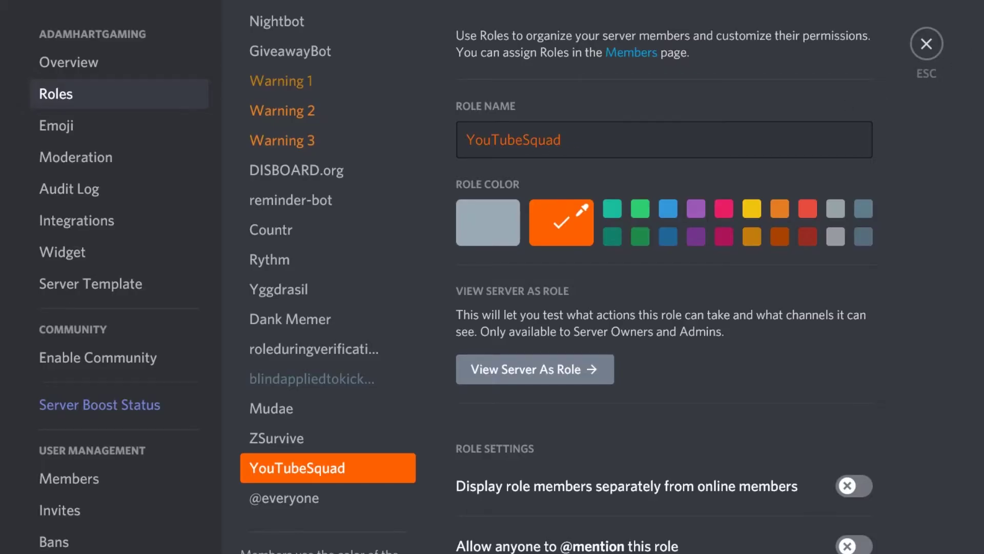
pyautogui.scroll(-3, 845, 100)
pyautogui.scroll(-8, 845, 101)
pyautogui.scroll(-6, 845, 100)
pyautogui.scroll(-5, 973, 92)
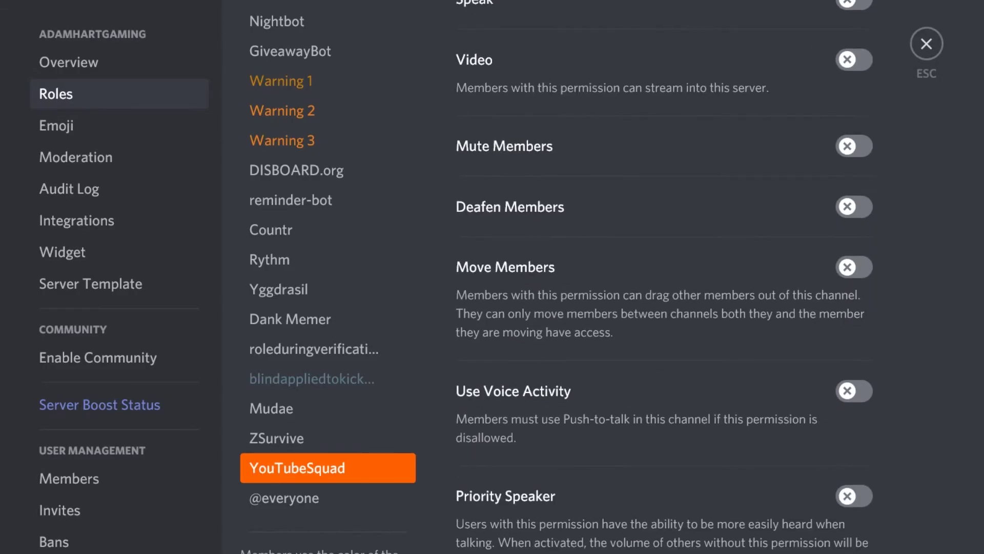
pyautogui.scroll(-3, 973, 91)
pyautogui.scroll(20, 974, 91)
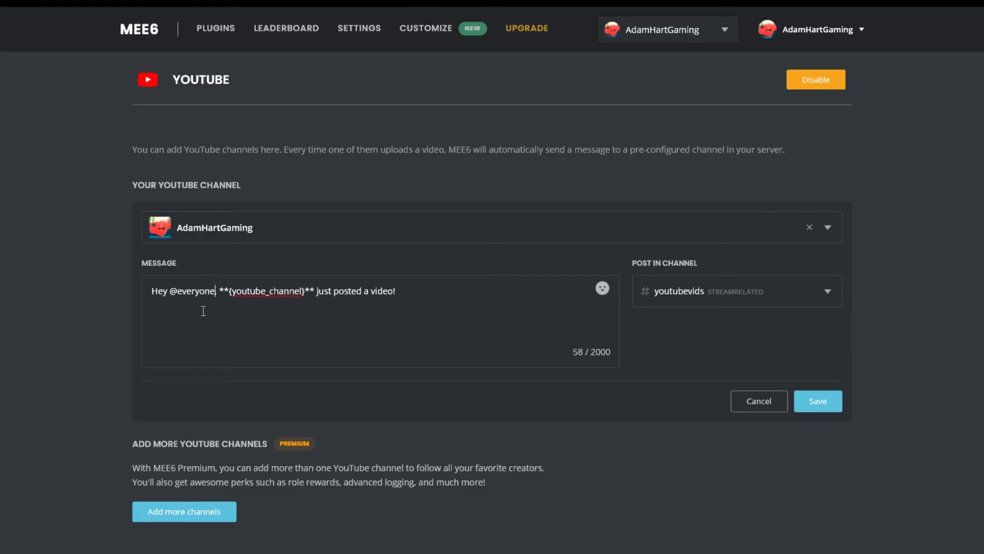
pyautogui.press('BackSpace')
pyautogui.press('BackSpace')
pyautogui.press('BackSpace')
pyautogui.press('BackSpace')
pyautogui.press('BackSpace')
pyautogui.press('BackSpace')
pyautogui.press('BackSpace')
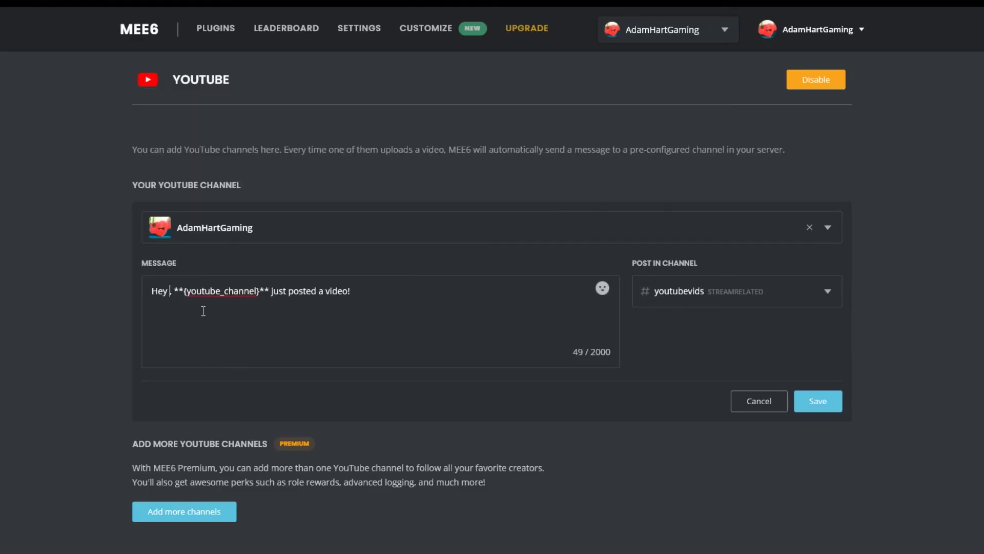
pyautogui.write('YouTubeSquad')
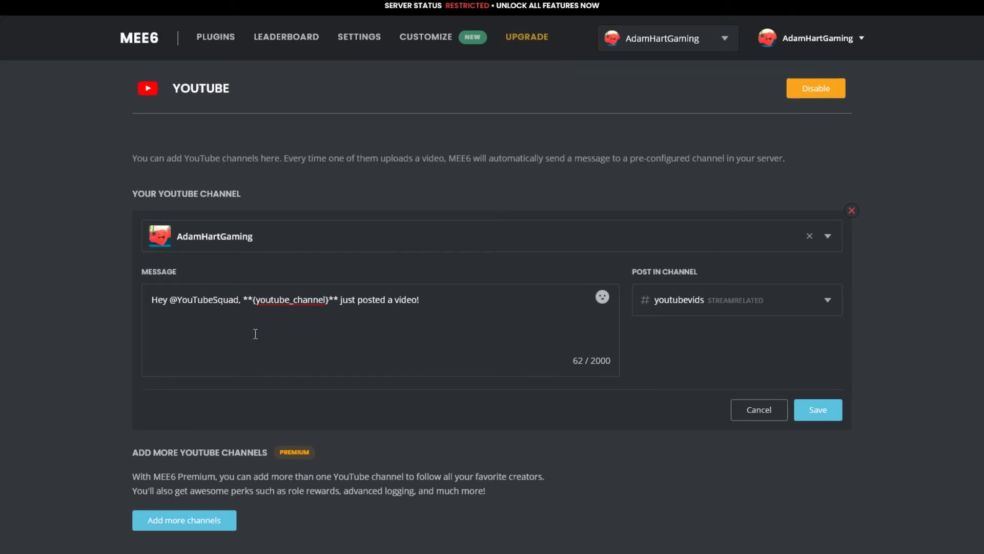
pyautogui.click(817, 410)
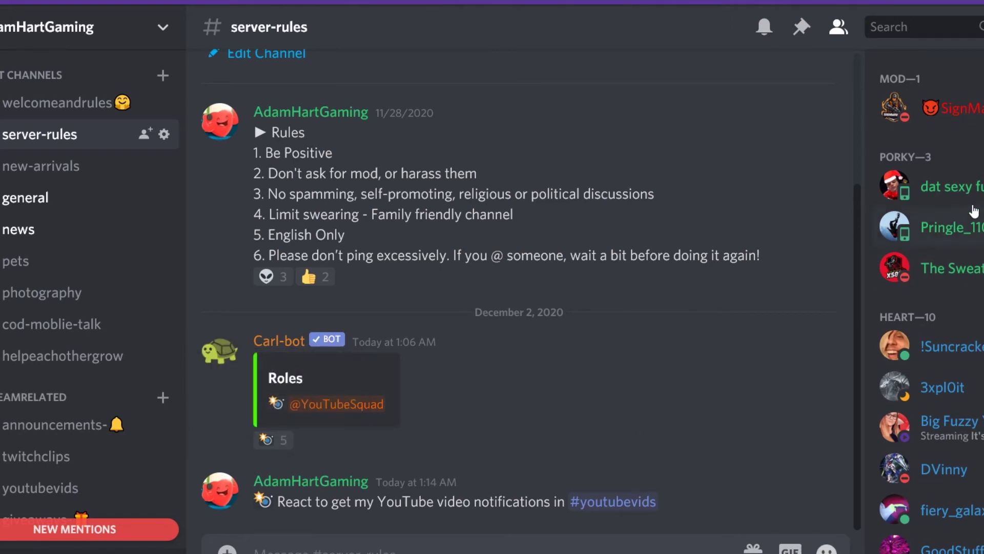
# Check a reacting member's roles, then dismiss Carl-bot's premium prompt for another reaction-role message.
pyautogui.click(981, 192)
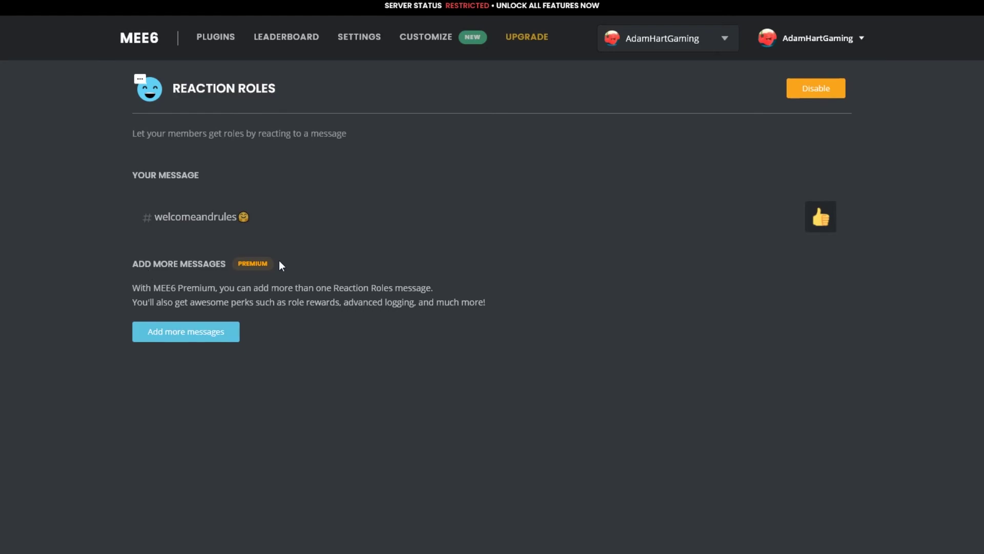
pyautogui.click(181, 336)
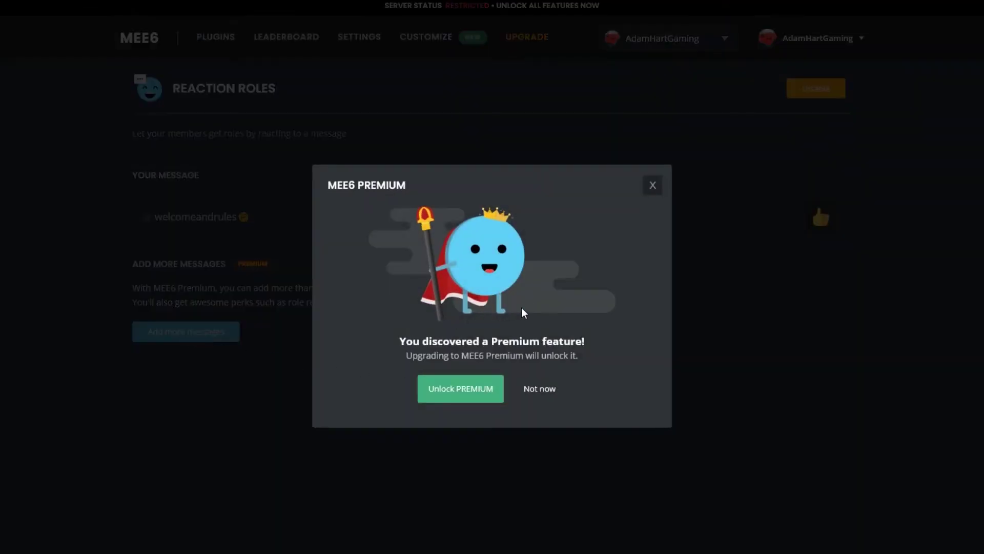
pyautogui.click(540, 391)
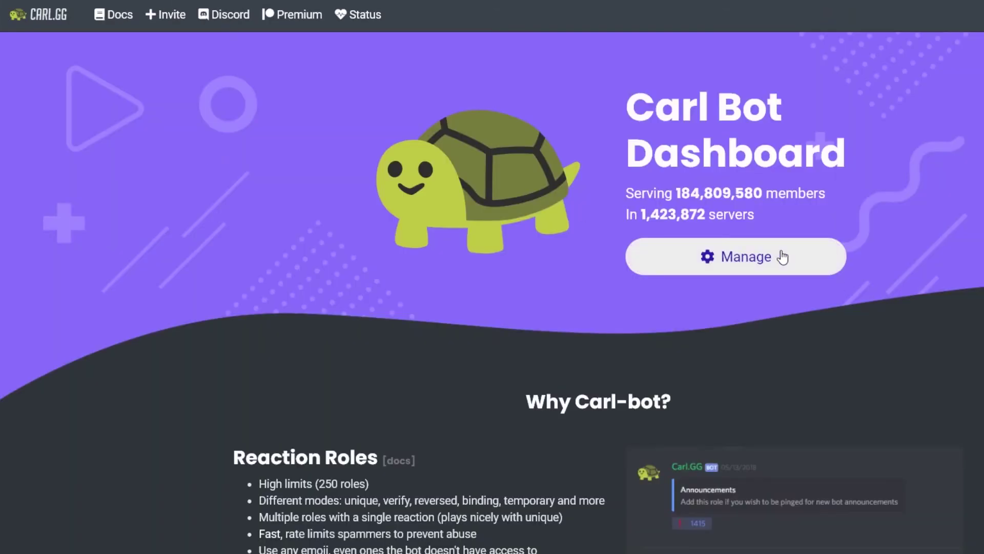
# Start a new Carl-bot reaction role for the AdamHartGaming server.
pyautogui.click(783, 250)
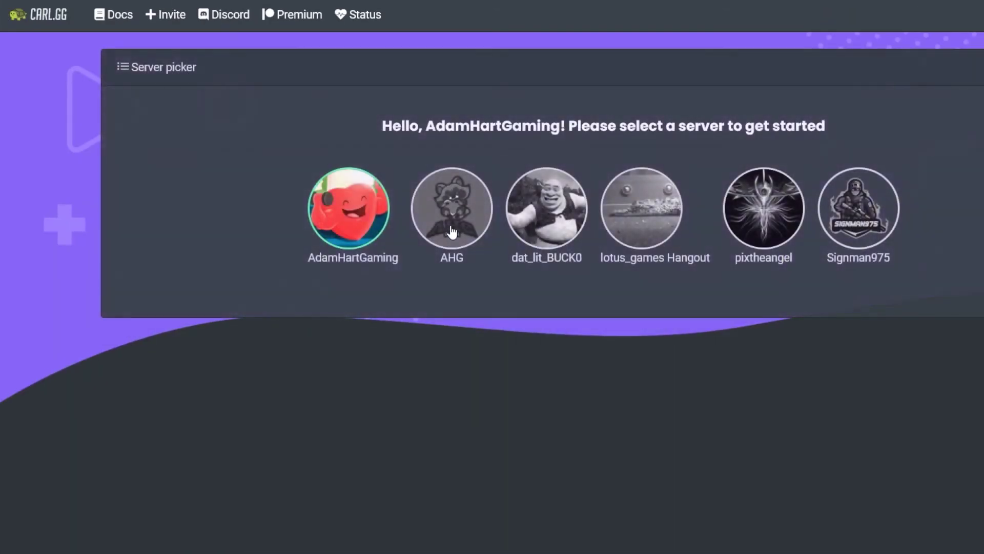
pyautogui.click(362, 227)
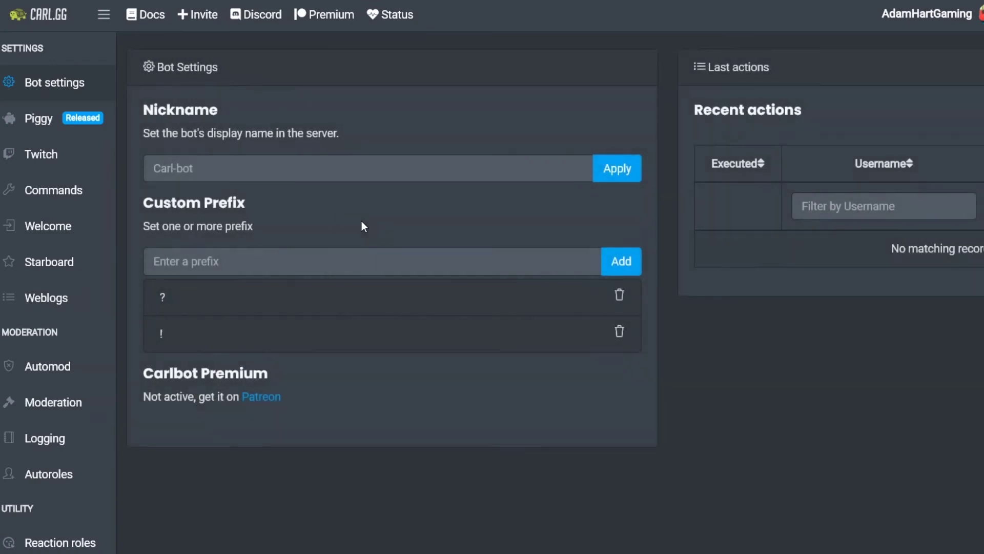
pyautogui.click(67, 542)
pyautogui.click(243, 132)
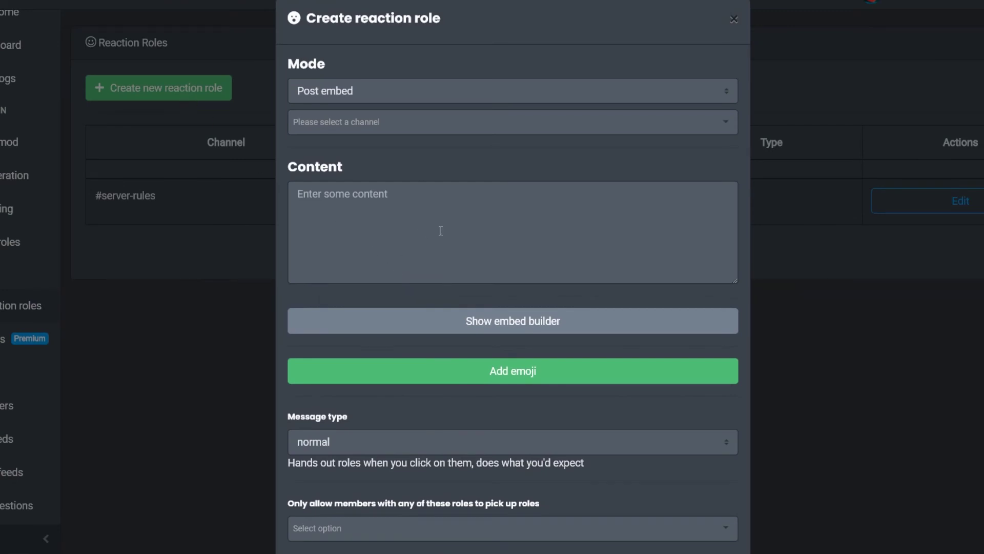
# Create a #server-rules reaction role granting InstagramNotifs for the weightlifter emoji.
pyautogui.click(400, 128)
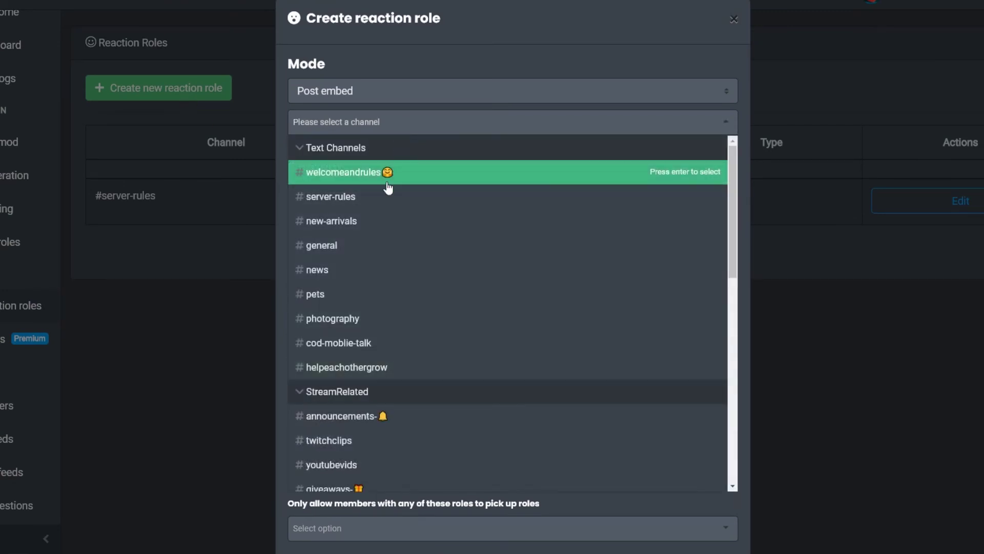
pyautogui.click(381, 199)
pyautogui.write('React to this to get my')
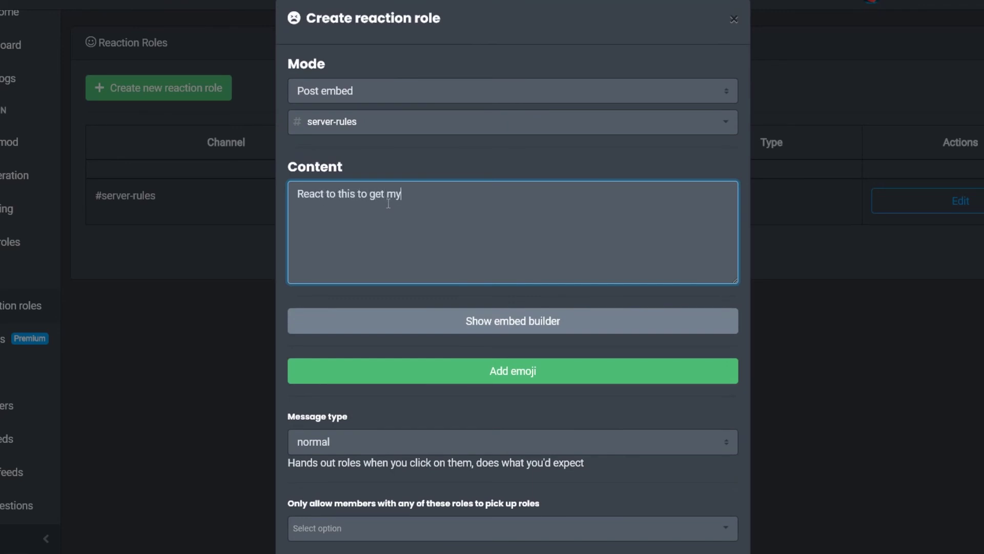
pyautogui.write(' Insta notifs')
pyautogui.click(366, 371)
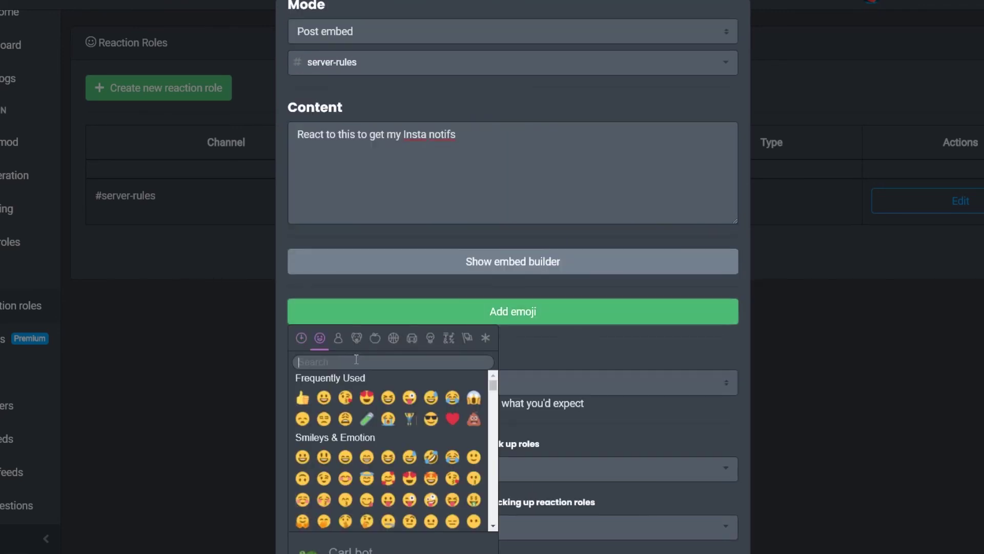
pyautogui.write('weight')
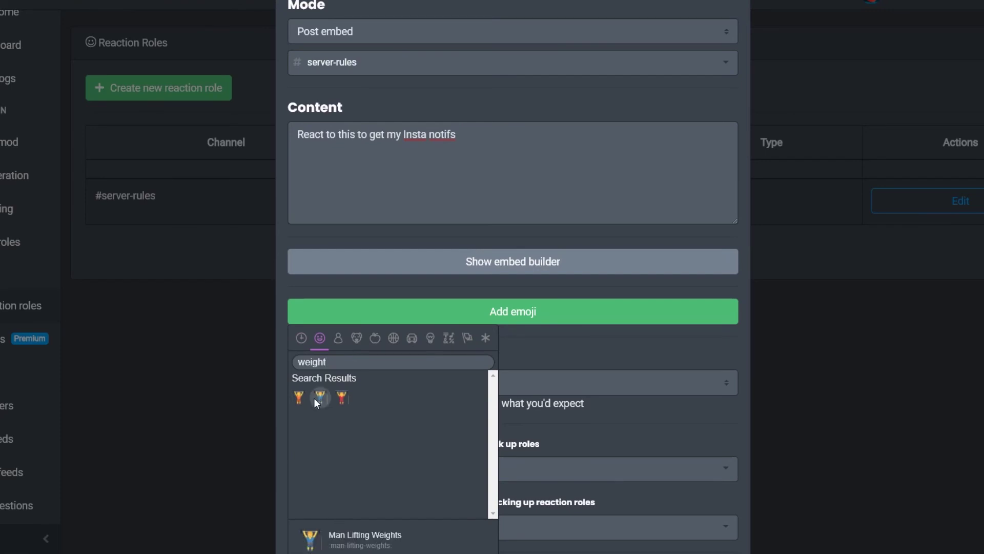
pyautogui.click(318, 398)
pyautogui.click(356, 314)
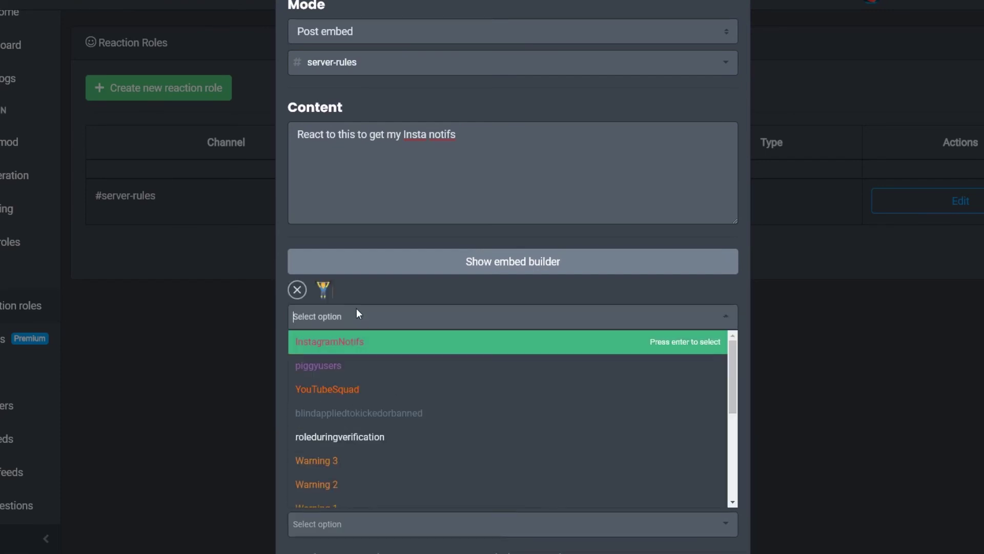
pyautogui.click(365, 347)
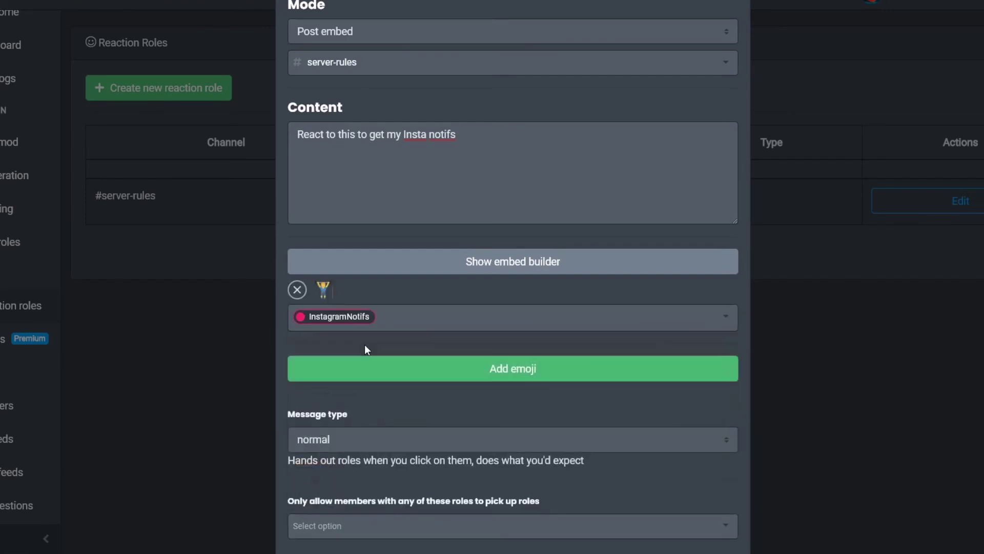
pyautogui.scroll(-3, 369, 354)
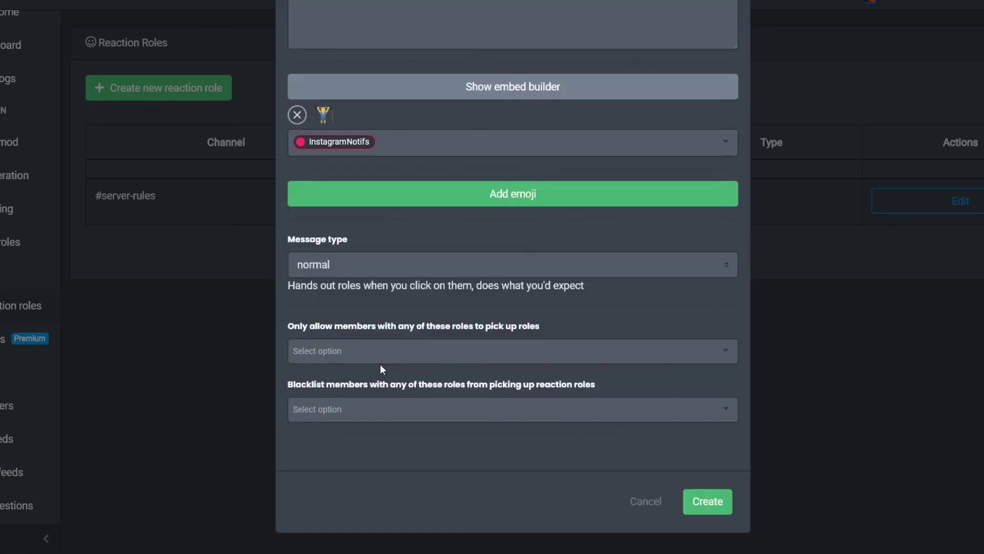
pyautogui.click(709, 508)
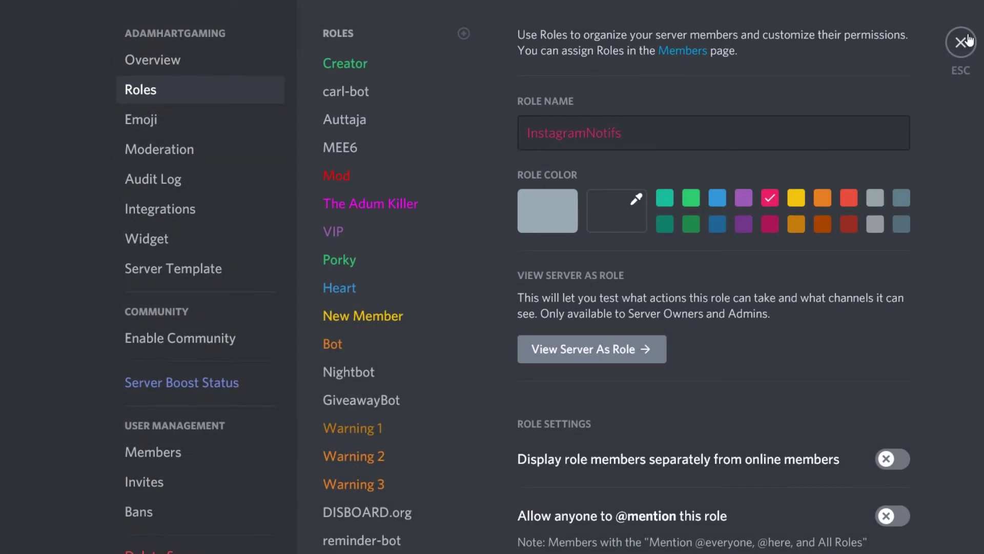
# Leave Server Settings and view Carl-bot's new Insta notifs message in #server-rules.
pyautogui.click(961, 39)
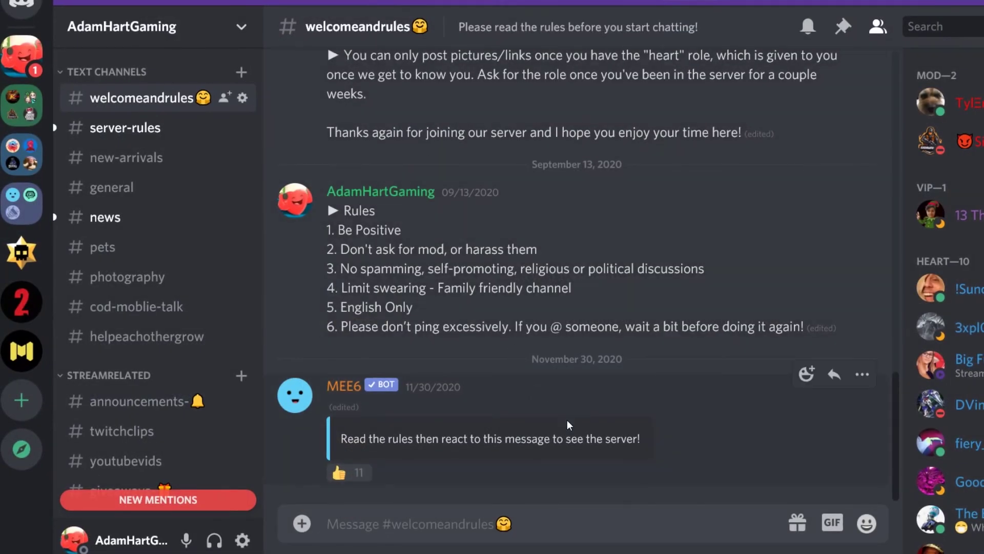
pyautogui.click(142, 129)
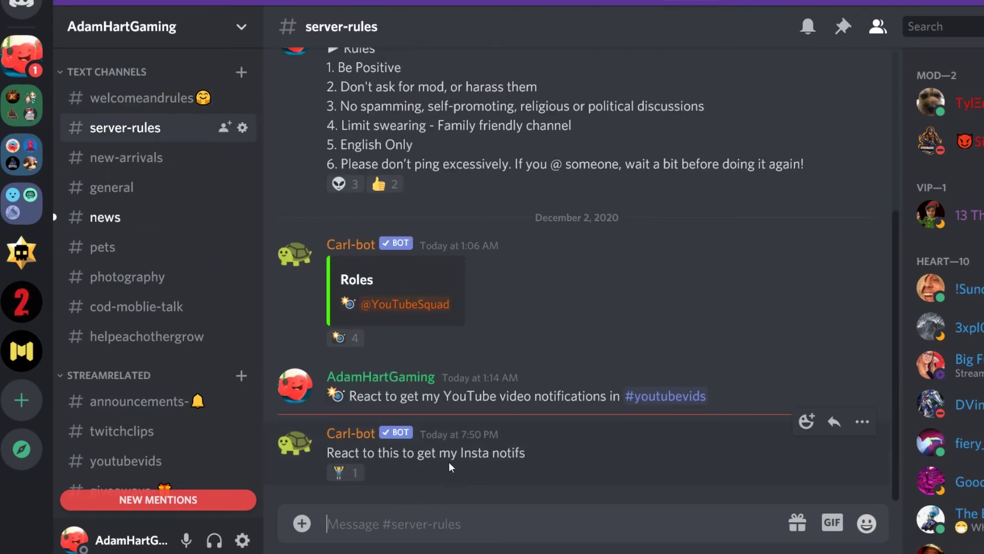
pyautogui.scroll(2, 351, 391)
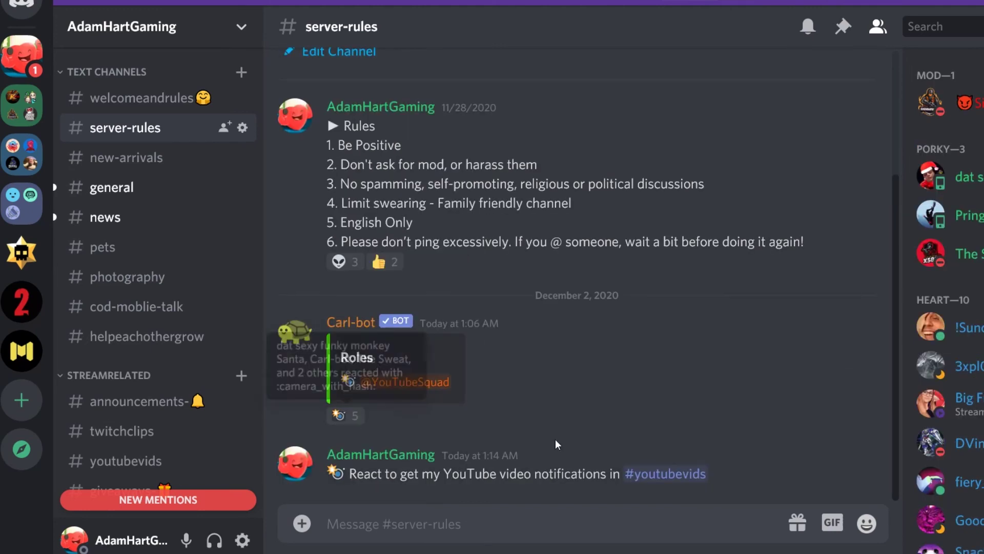
pyautogui.moveTo(346, 338)
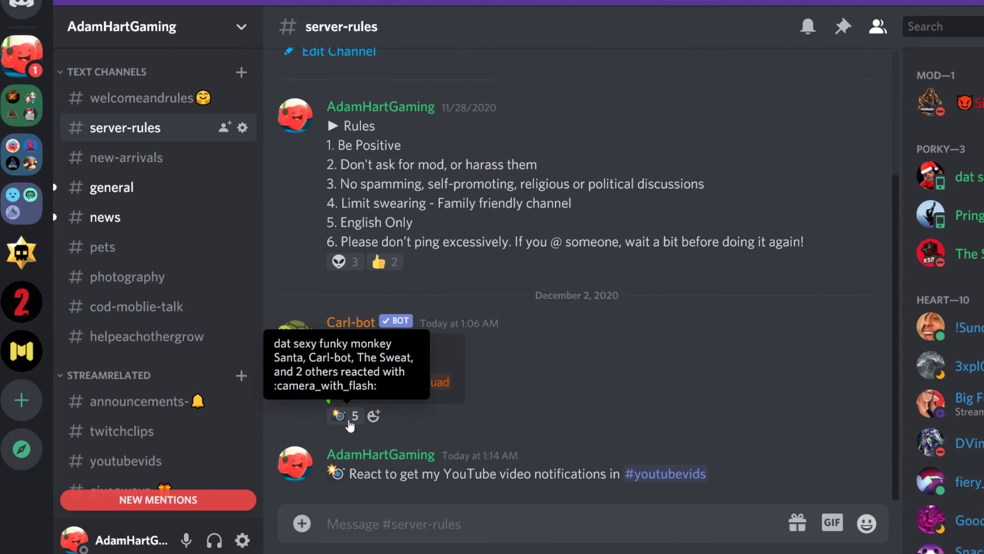
# Open a reacting member's profile card to confirm they hold YouTubeSquad.
pyautogui.click(954, 177)
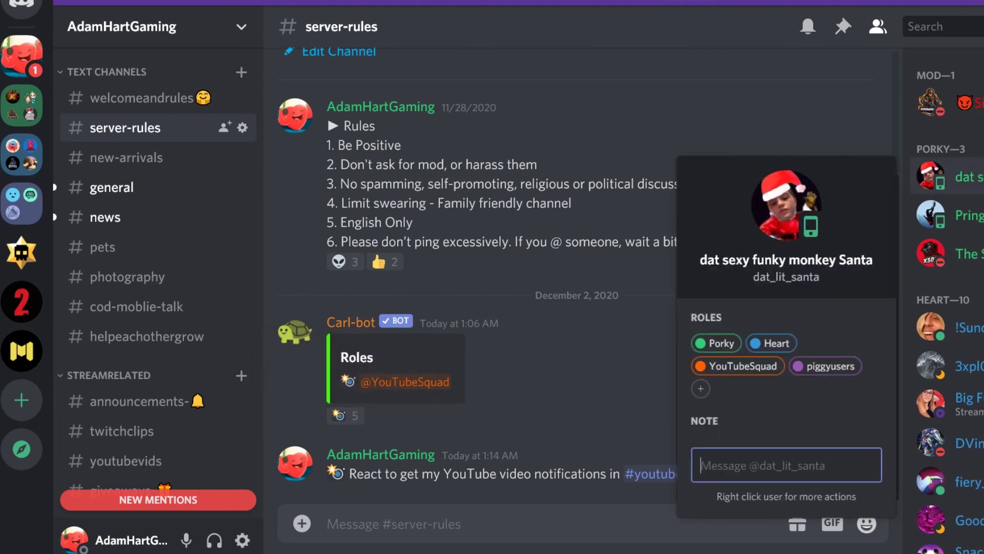
pyautogui.moveTo(738, 366)
pyautogui.scroll(-5, 231, 400)
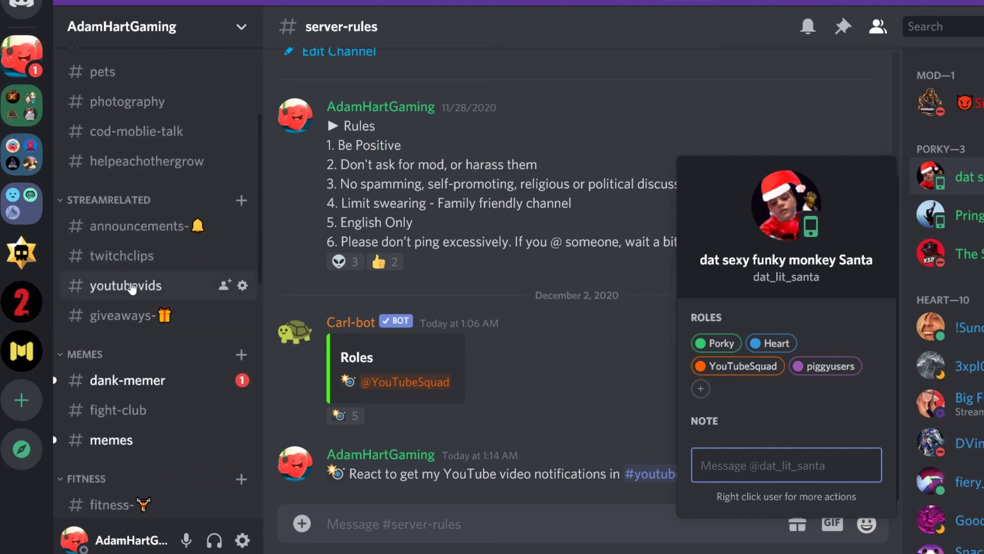